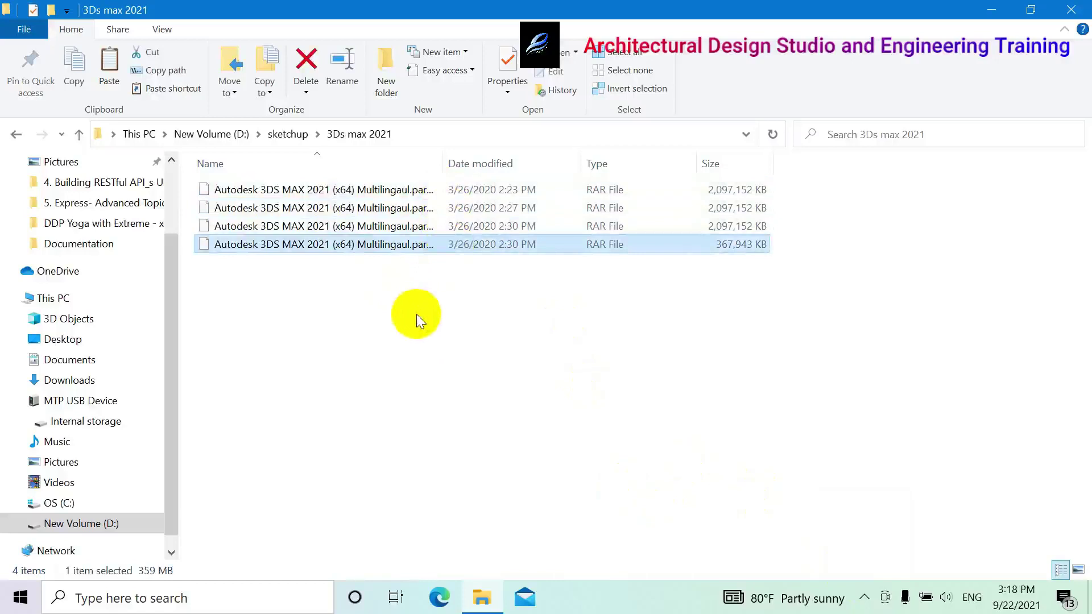
{"action": "left_click", "coordinate": [428, 228]}
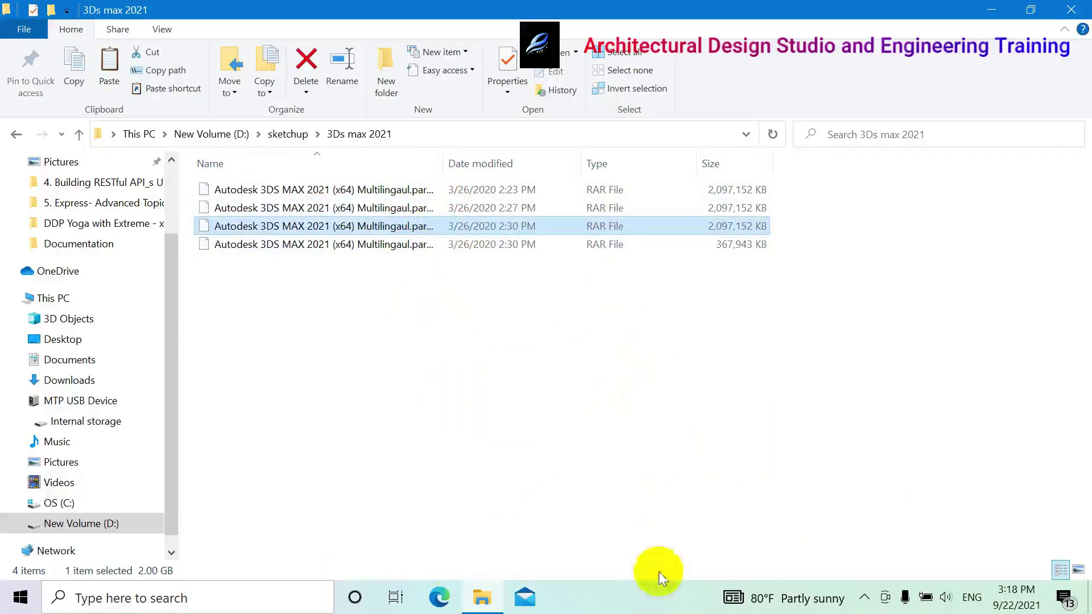
{"action": "left_click", "coordinate": [863, 594]}
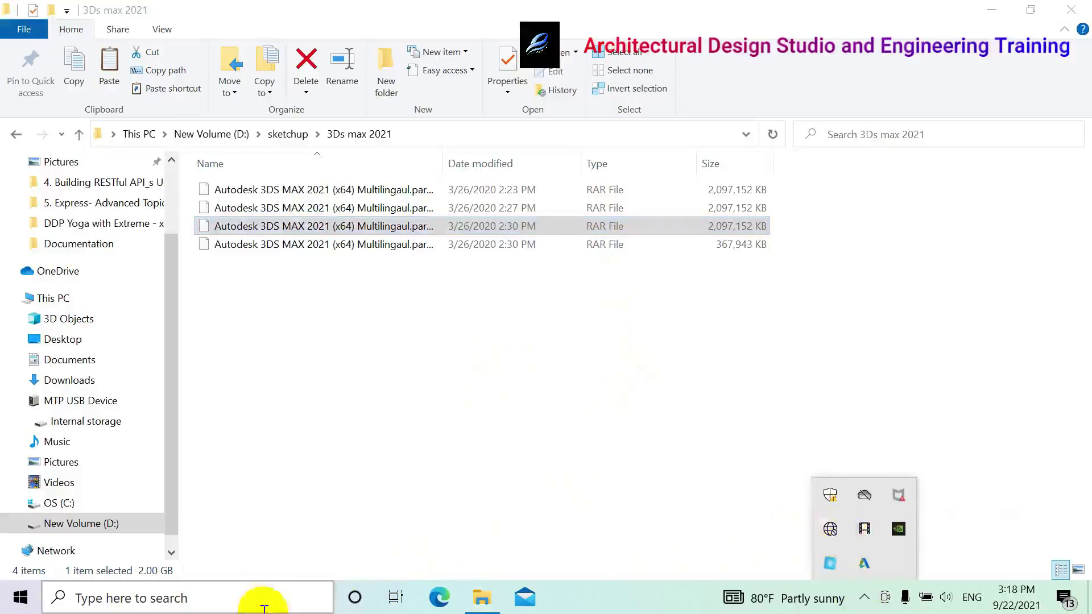
- Open the Virus & threat protection settings in Windows Security
{"action": "left_click", "coordinate": [229, 601]}
{"action": "type", "text": "wi"}
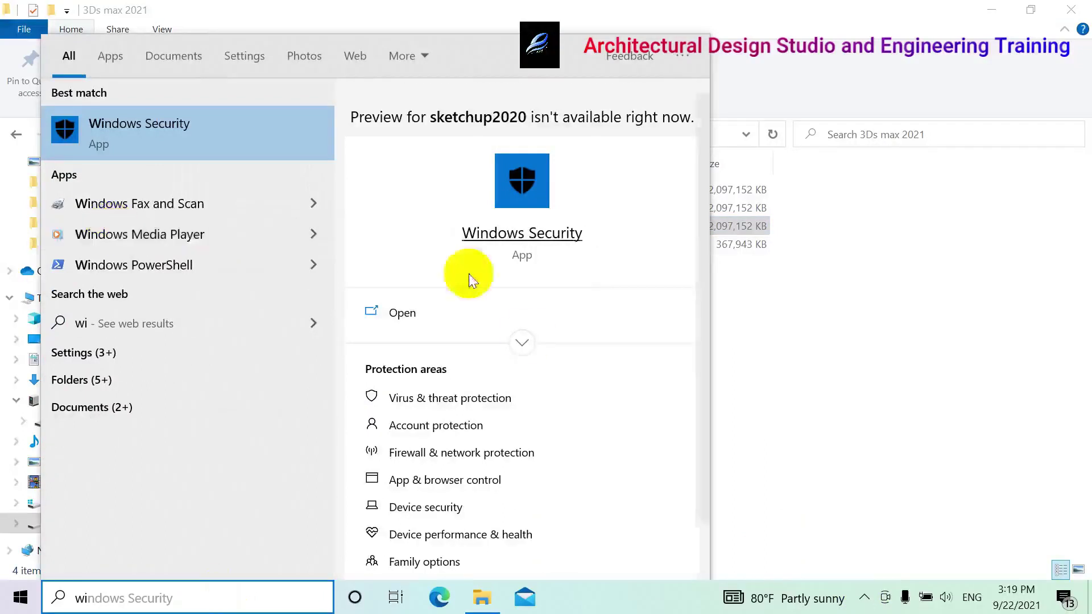
{"action": "left_click", "coordinate": [480, 312]}
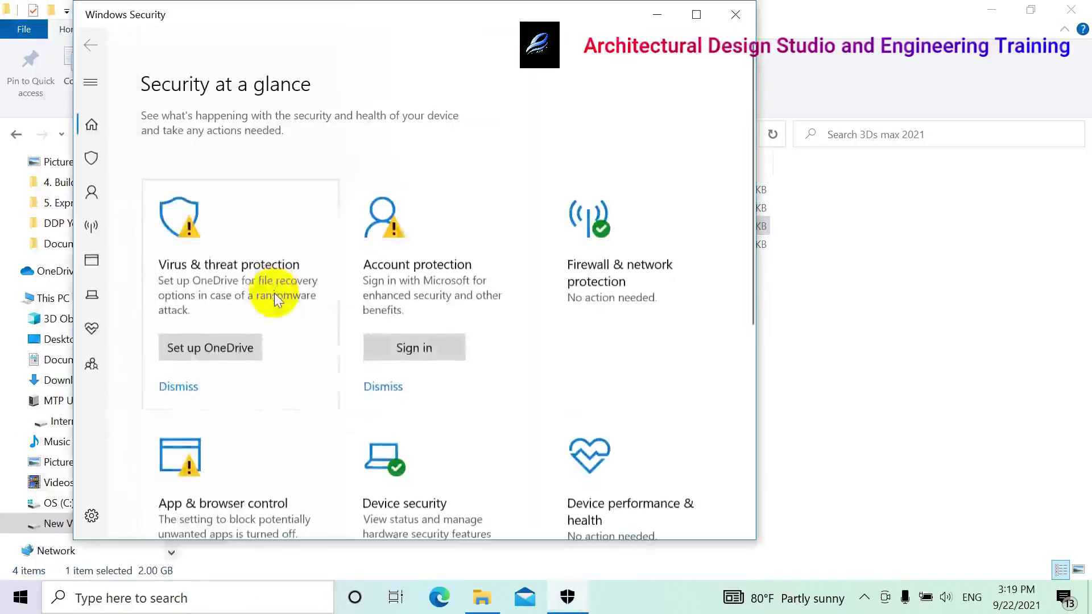
{"action": "left_click", "coordinate": [214, 263]}
{"action": "scroll", "coordinate": [209, 257], "scroll_direction": "down", "scroll_amount": 3}
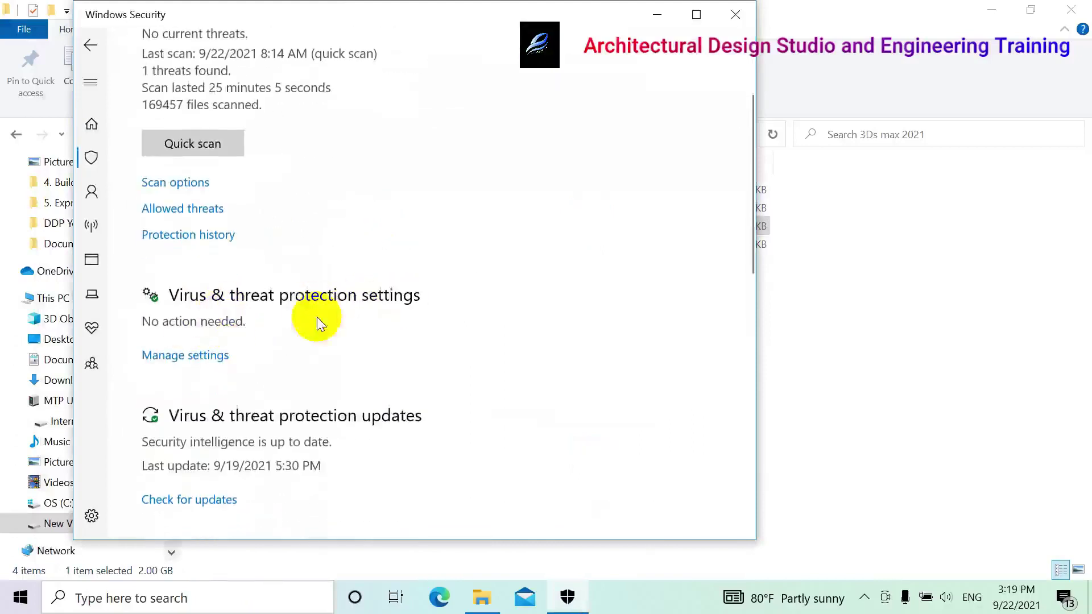
{"action": "left_click", "coordinate": [197, 356]}
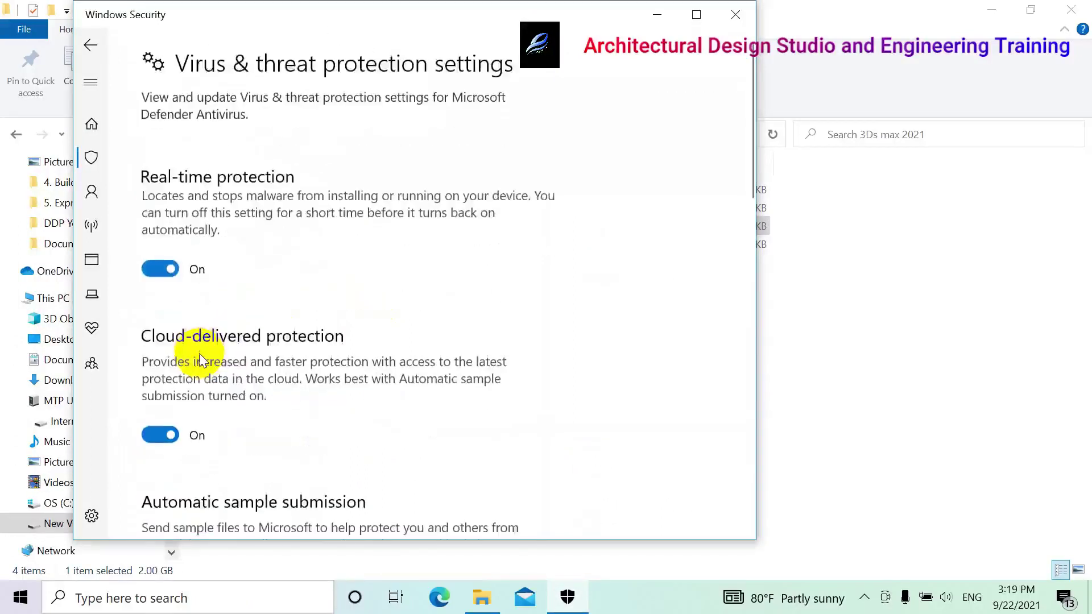
- Turn off Real-time protection, Cloud-delivered protection, Automatic sample submission and Tamper Protection, and close Windows Security
{"action": "left_click", "coordinate": [167, 265]}
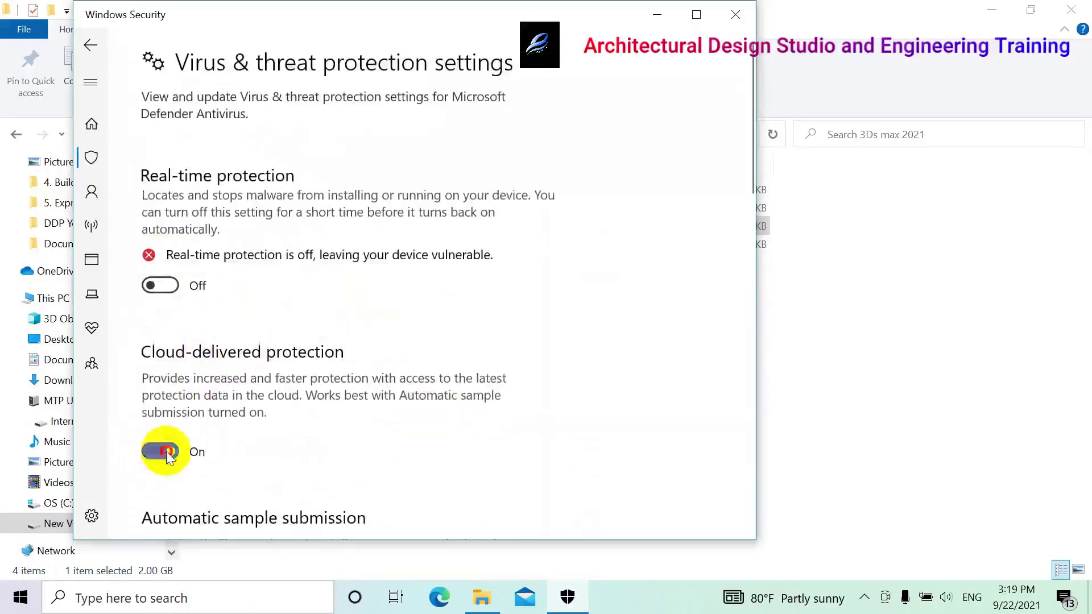
{"action": "left_click", "coordinate": [160, 449]}
{"action": "scroll", "coordinate": [374, 377], "scroll_direction": "down", "scroll_amount": 1}
{"action": "scroll", "coordinate": [374, 377], "scroll_direction": "down", "scroll_amount": 4}
{"action": "left_click", "coordinate": [168, 346]}
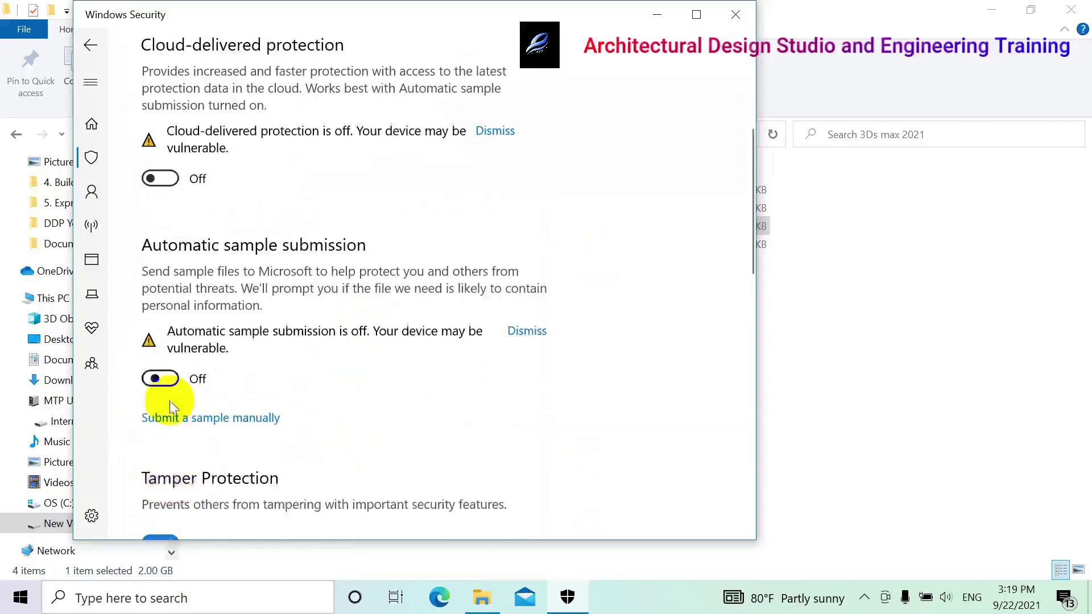
{"action": "scroll", "coordinate": [168, 494], "scroll_direction": "down", "scroll_amount": 3}
{"action": "left_click", "coordinate": [165, 392]}
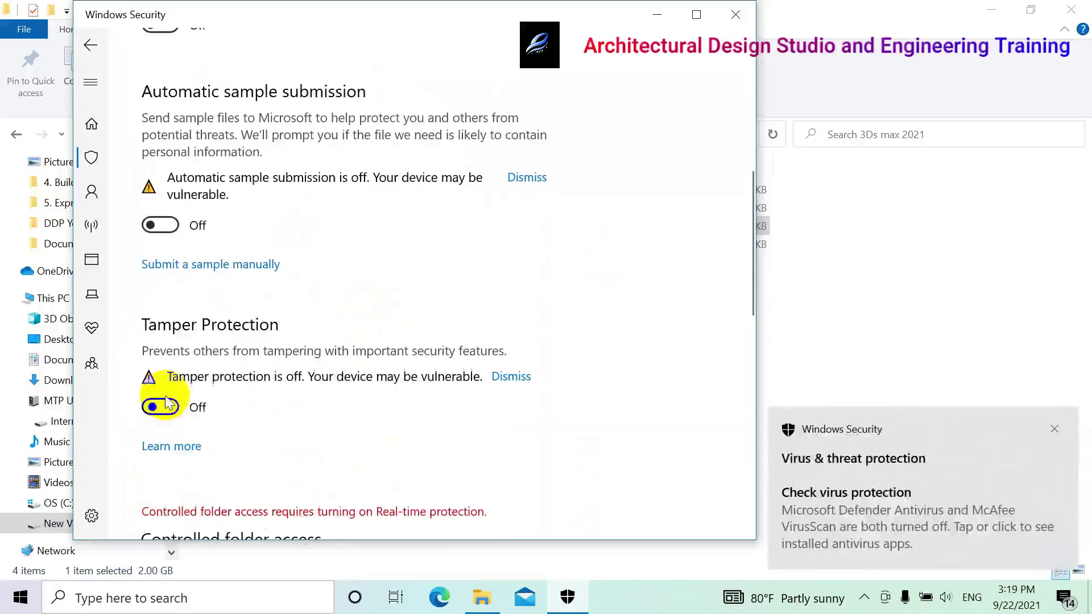
{"action": "scroll", "coordinate": [326, 382], "scroll_direction": "up", "scroll_amount": 8}
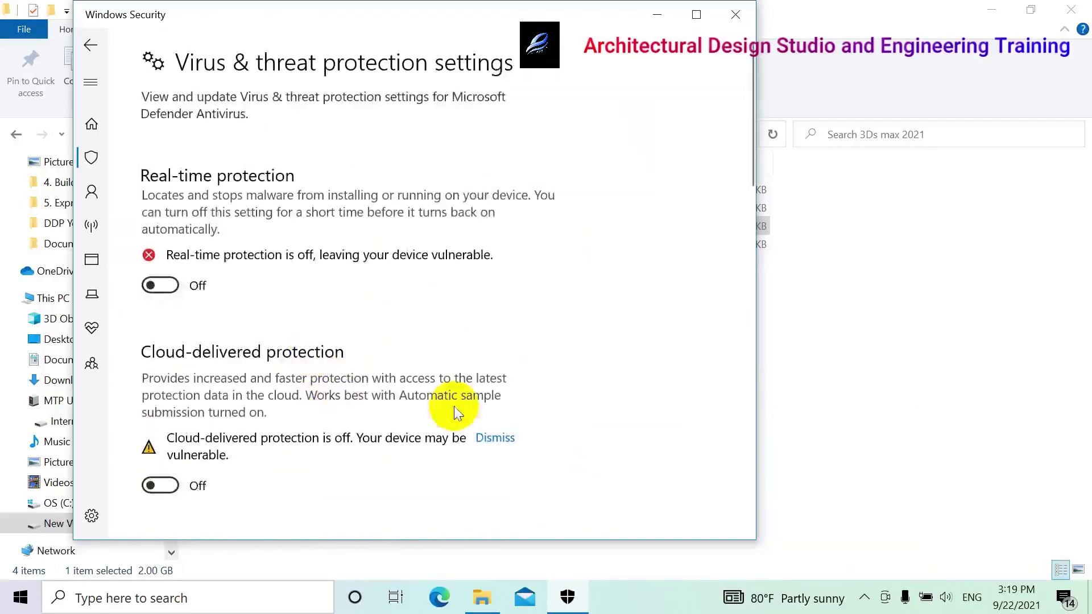
{"action": "left_click", "coordinate": [735, 15]}
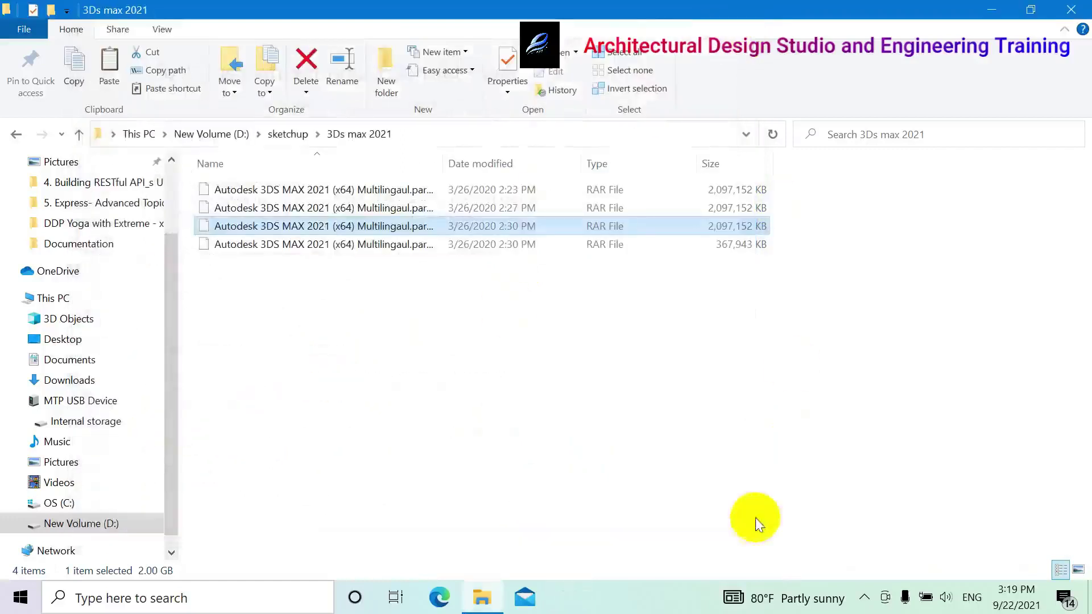
{"action": "left_click", "coordinate": [863, 597]}
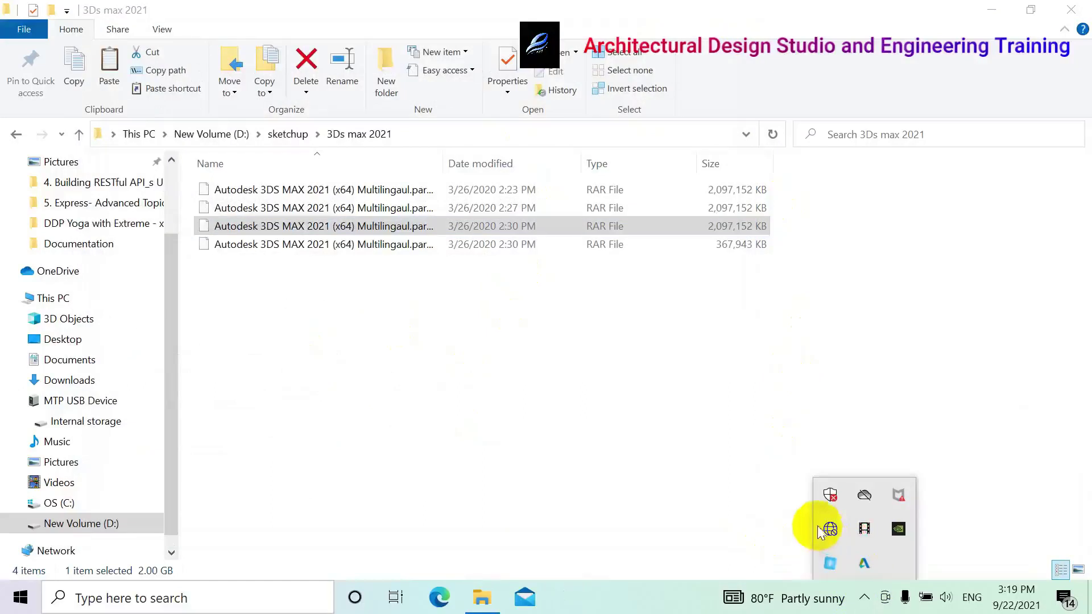
{"action": "left_click", "coordinate": [621, 480]}
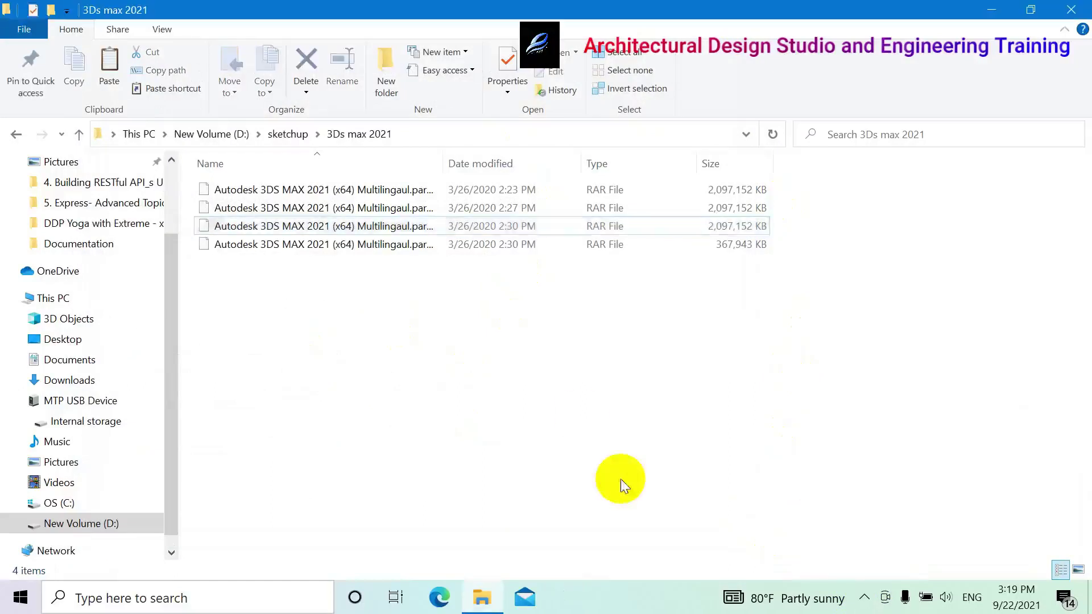
- Examine the properties of the first RAR archive to identify its part number
{"action": "left_click", "coordinate": [242, 196]}
{"action": "right_click", "coordinate": [646, 196]}
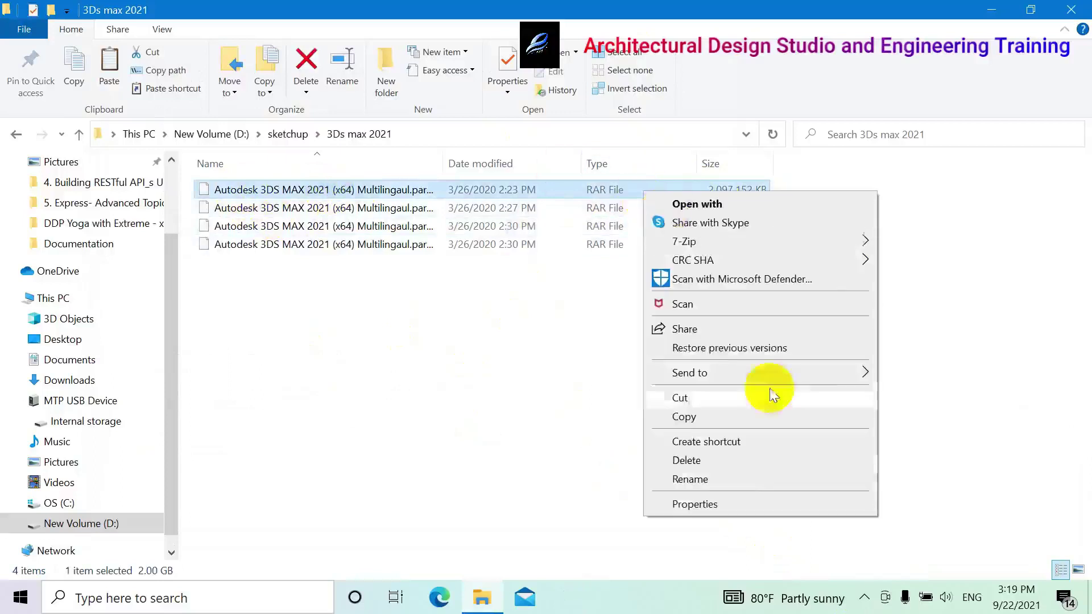
{"action": "left_click", "coordinate": [695, 504]}
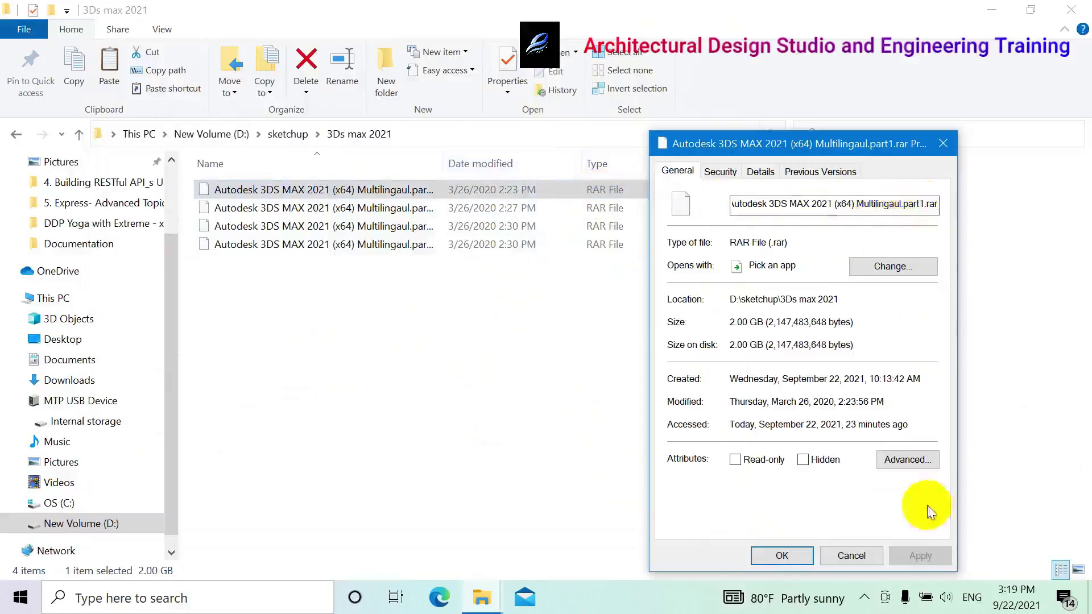
{"action": "left_click", "coordinate": [781, 556]}
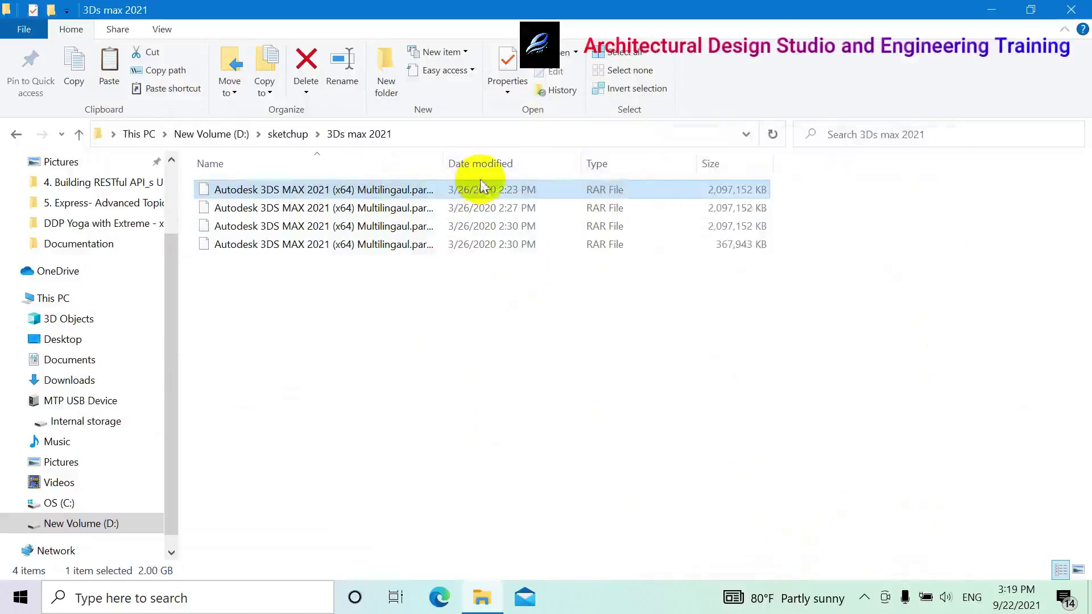
{"action": "right_click", "coordinate": [503, 194]}
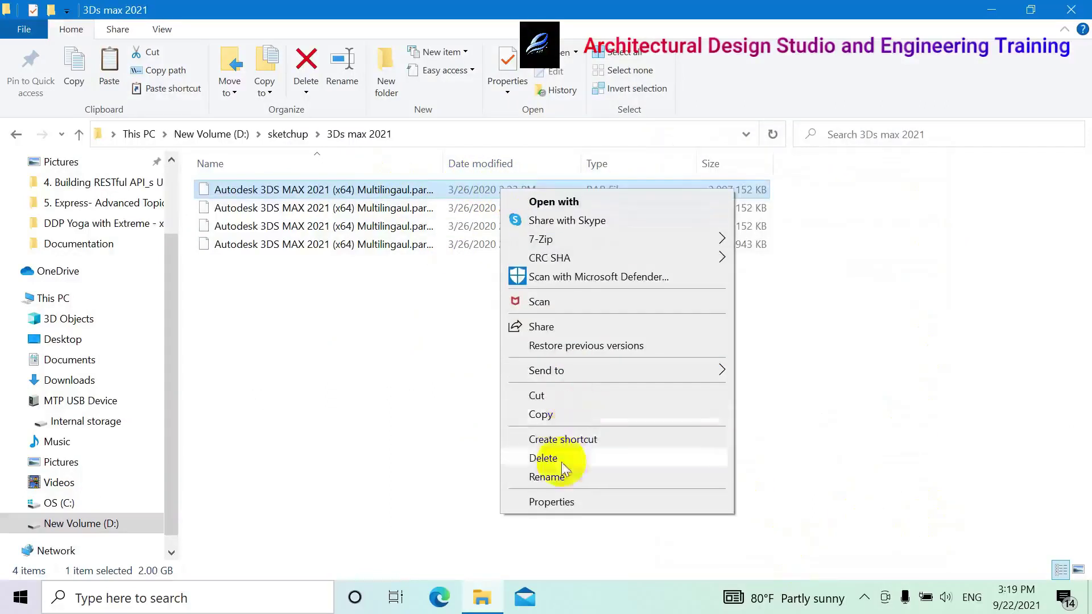
{"action": "left_click", "coordinate": [560, 500]}
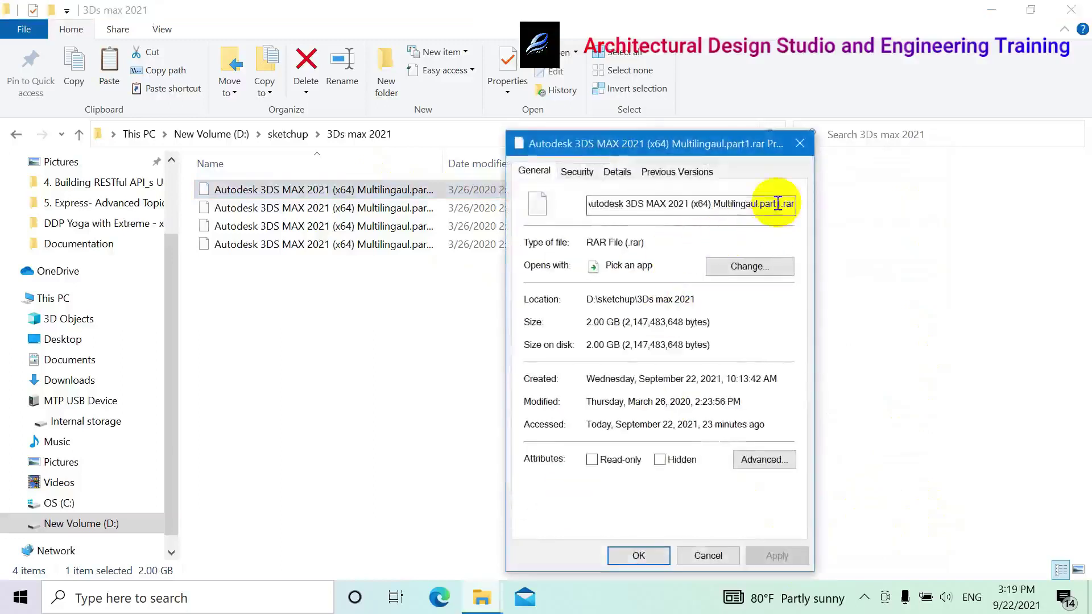
{"action": "left_click", "coordinate": [799, 144]}
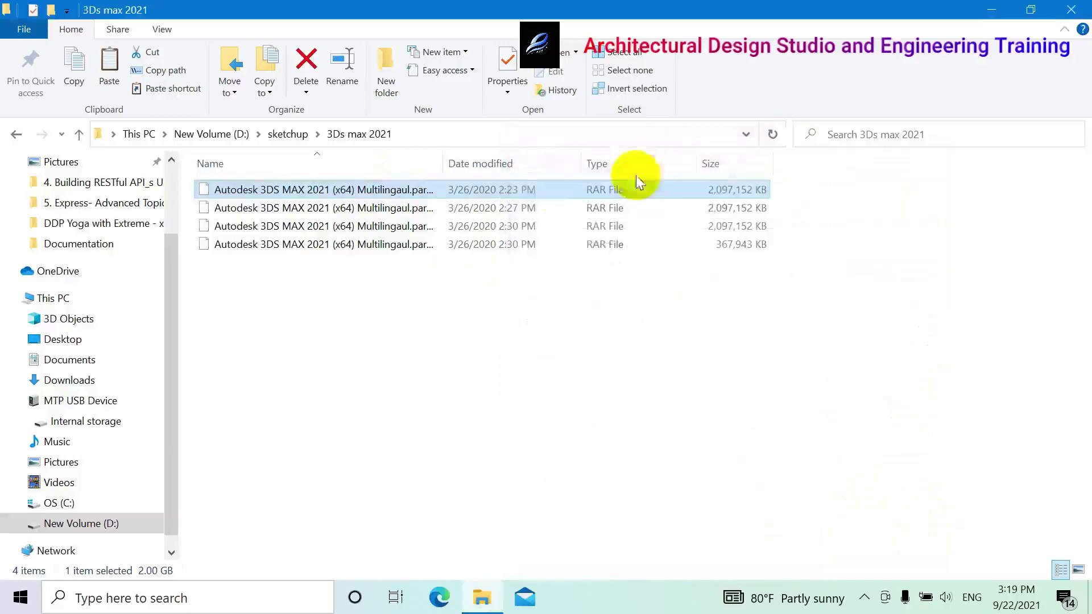
{"action": "right_click", "coordinate": [542, 191]}
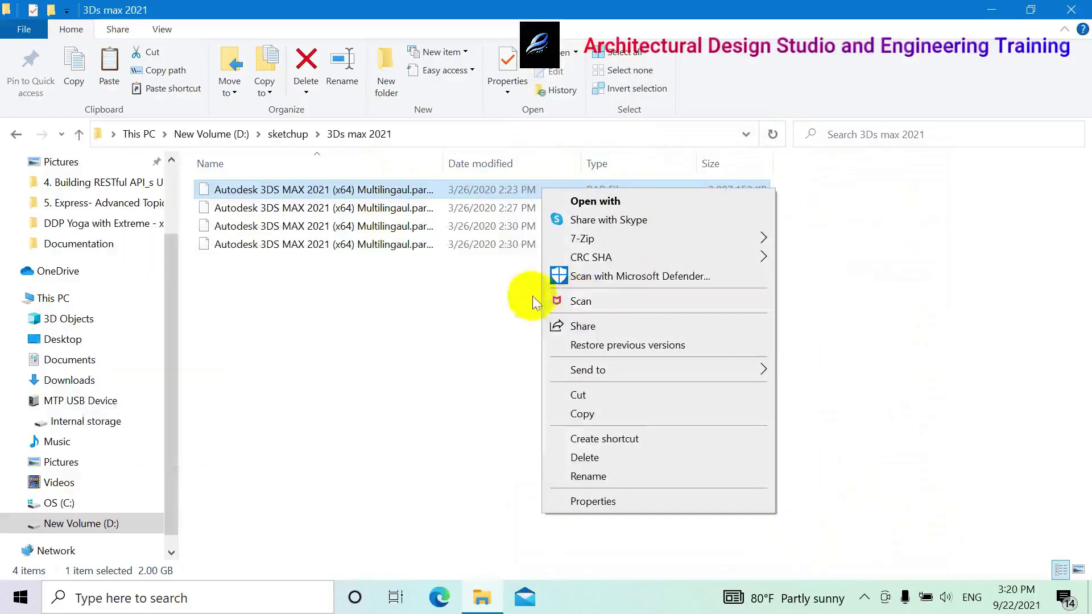
{"action": "mouse_move", "coordinate": [728, 241]}
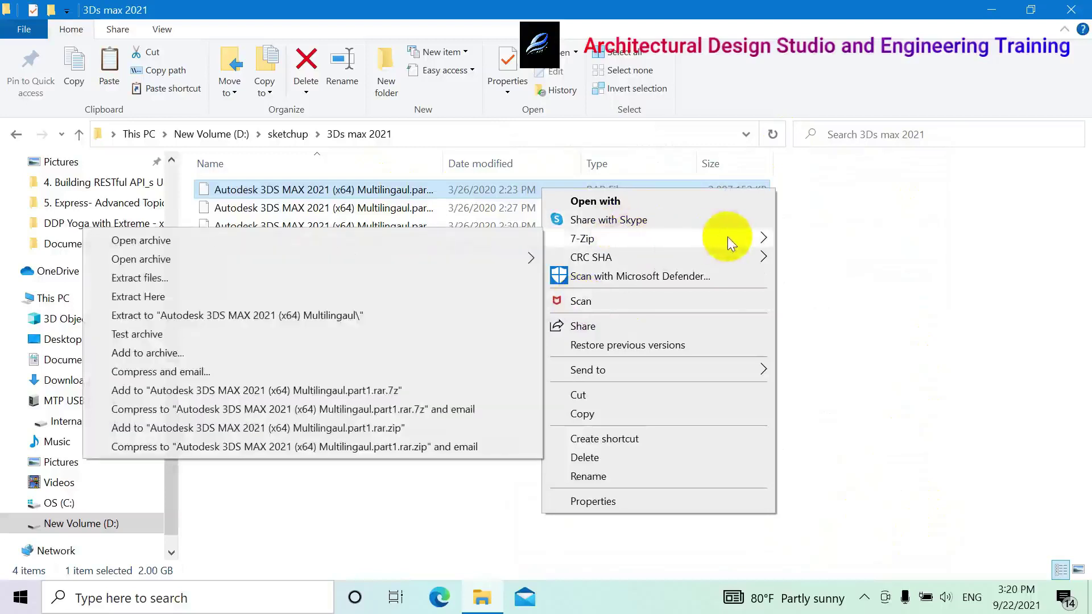
{"action": "left_click", "coordinate": [458, 233]}
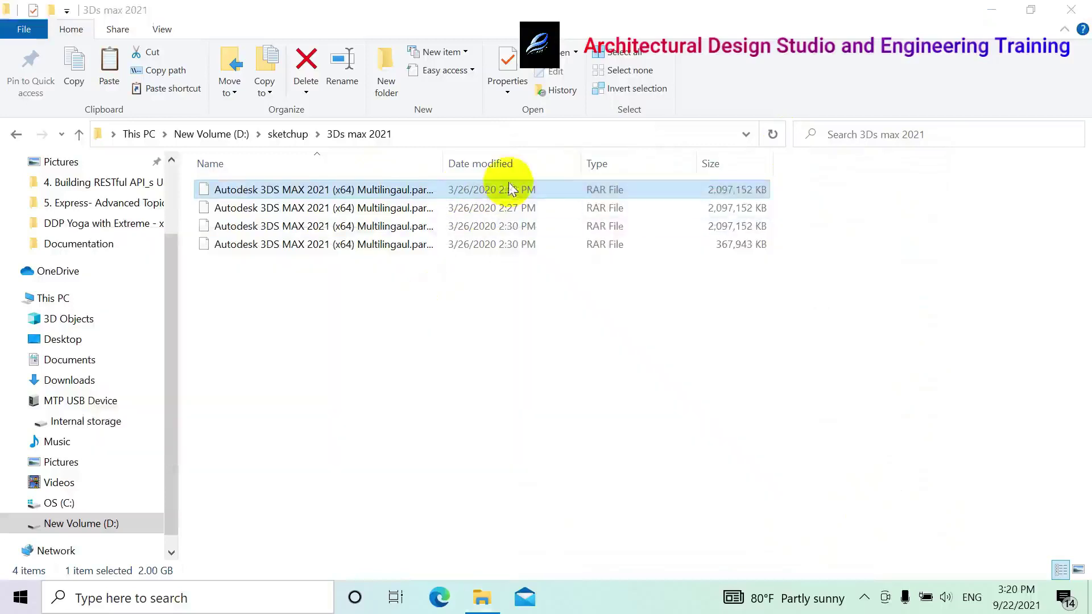
- Extract the part1 archive with 7-Zip into its own folder "Autodesk 3DS MAX 2021 (x64) Multilingaul"
{"action": "right_click", "coordinate": [514, 193]}
{"action": "mouse_move", "coordinate": [611, 243]}
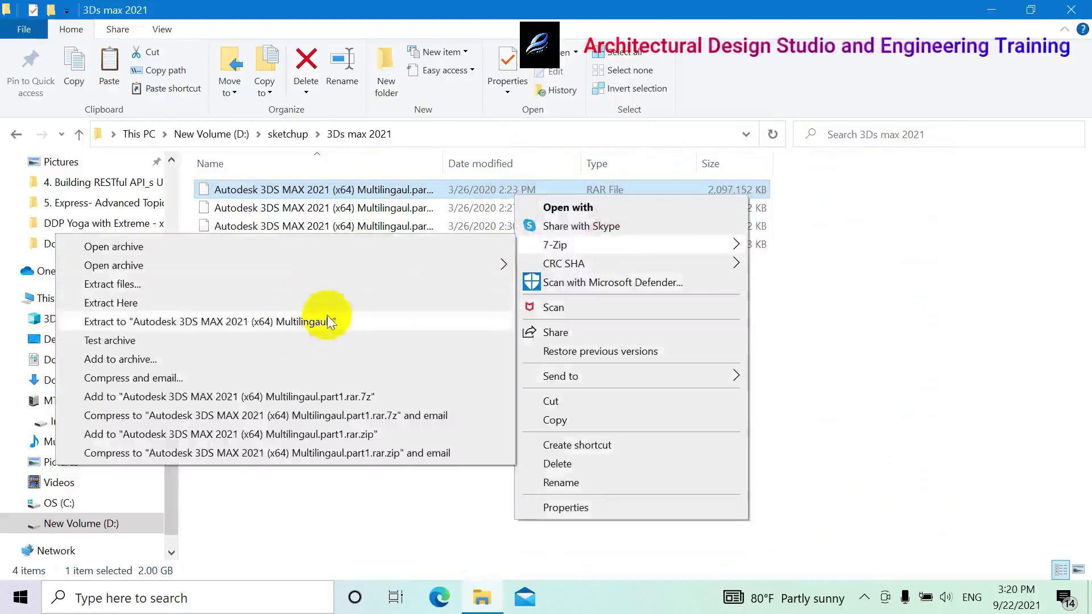
{"action": "left_click", "coordinate": [358, 320]}
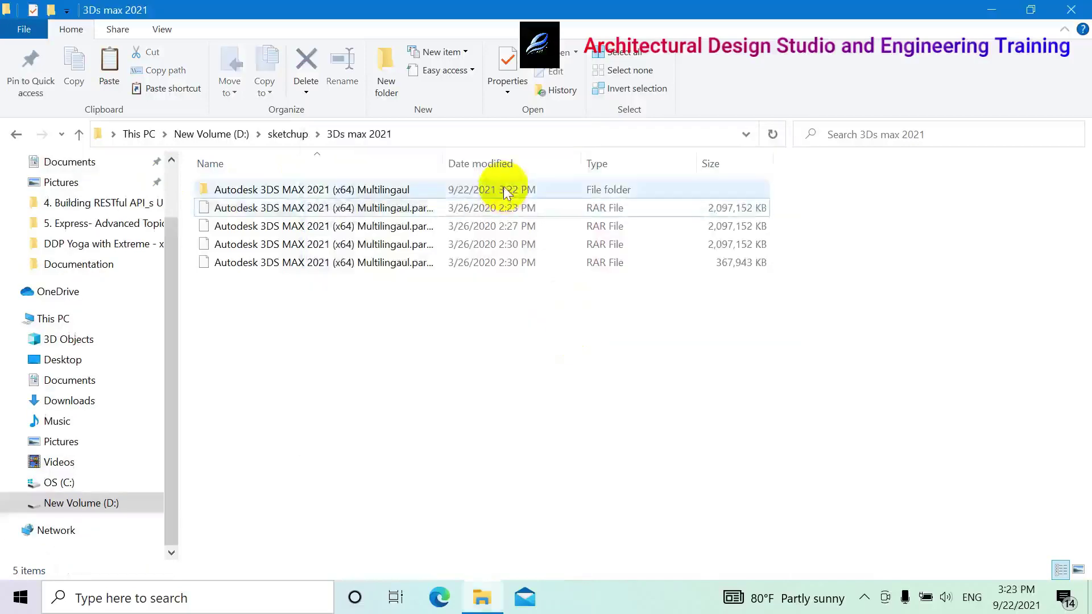
- Run the Setup application from the inner "Autodesk 3DS MAX 2021 (x64) Multilingaul" folder as administrator
{"action": "double_click", "coordinate": [505, 189]}
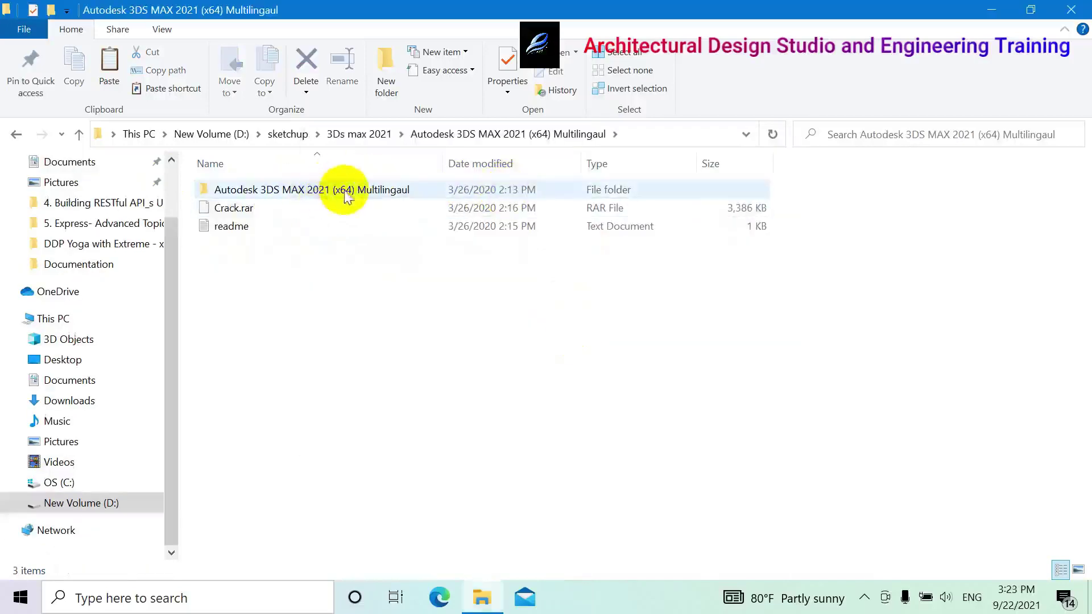
{"action": "double_click", "coordinate": [302, 193]}
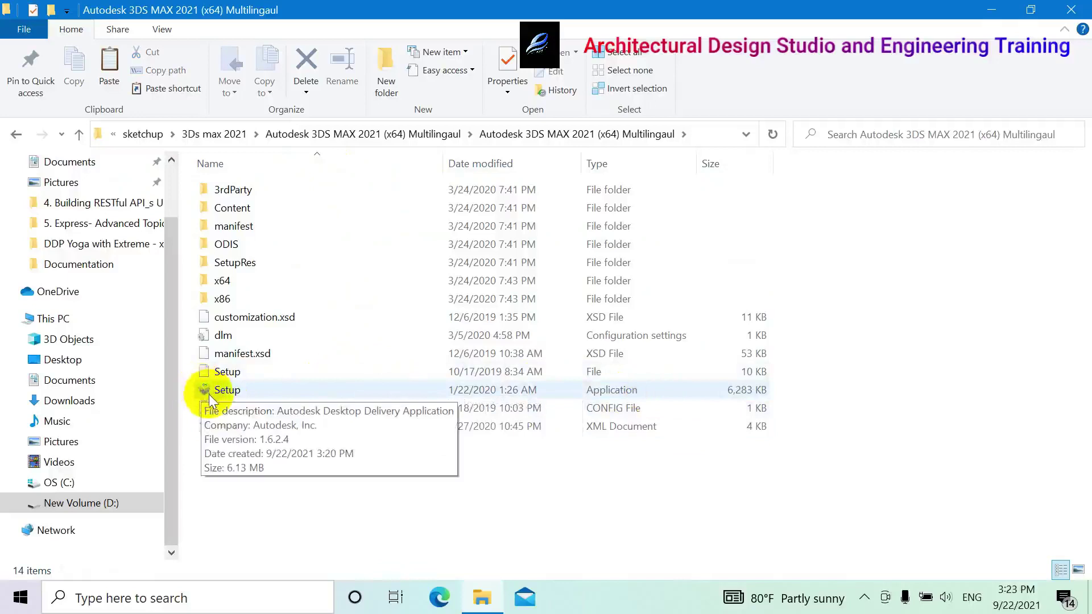
{"action": "left_click", "coordinate": [620, 394]}
{"action": "right_click", "coordinate": [622, 396]}
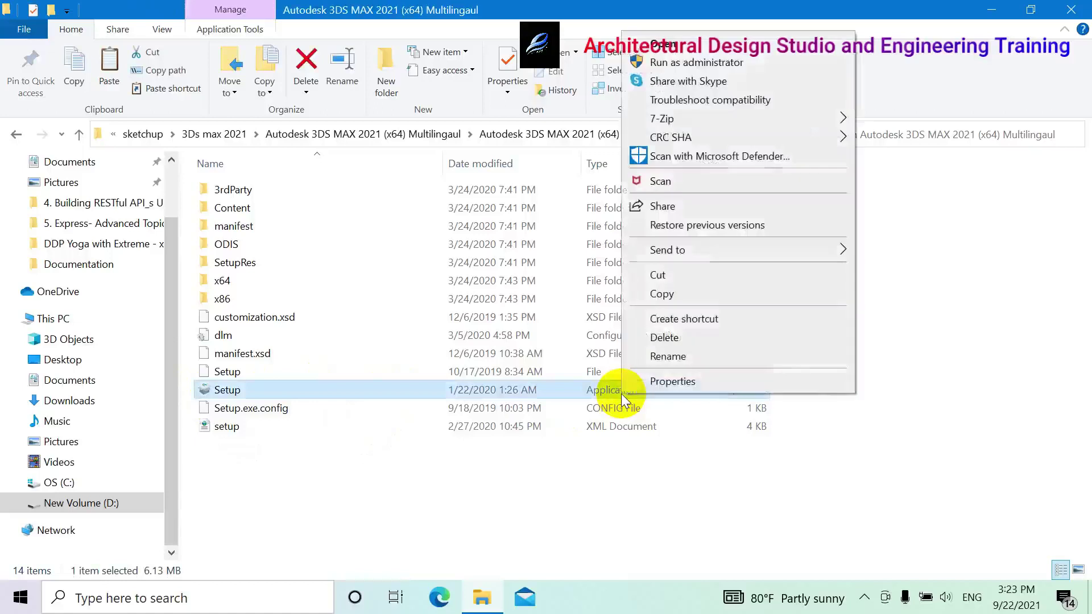
{"action": "left_click", "coordinate": [710, 62]}
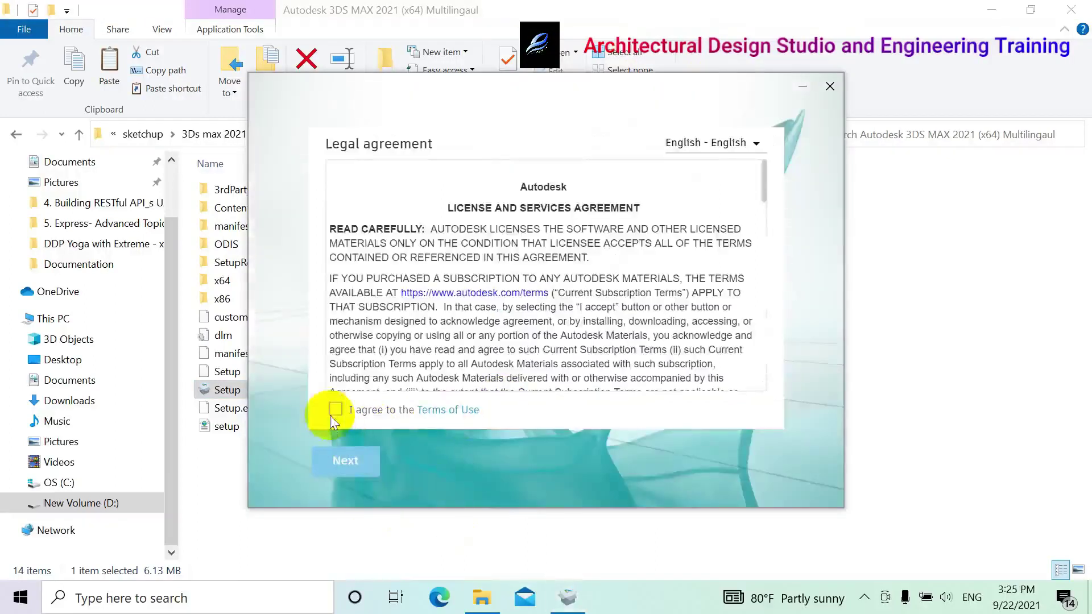
- Install 3ds Max 2021 in C:\Program Files\Autodesk with all additional components, accepting the terms of use and data collection, and close the installer
{"action": "left_click", "coordinate": [335, 409]}
{"action": "left_click", "coordinate": [366, 468]}
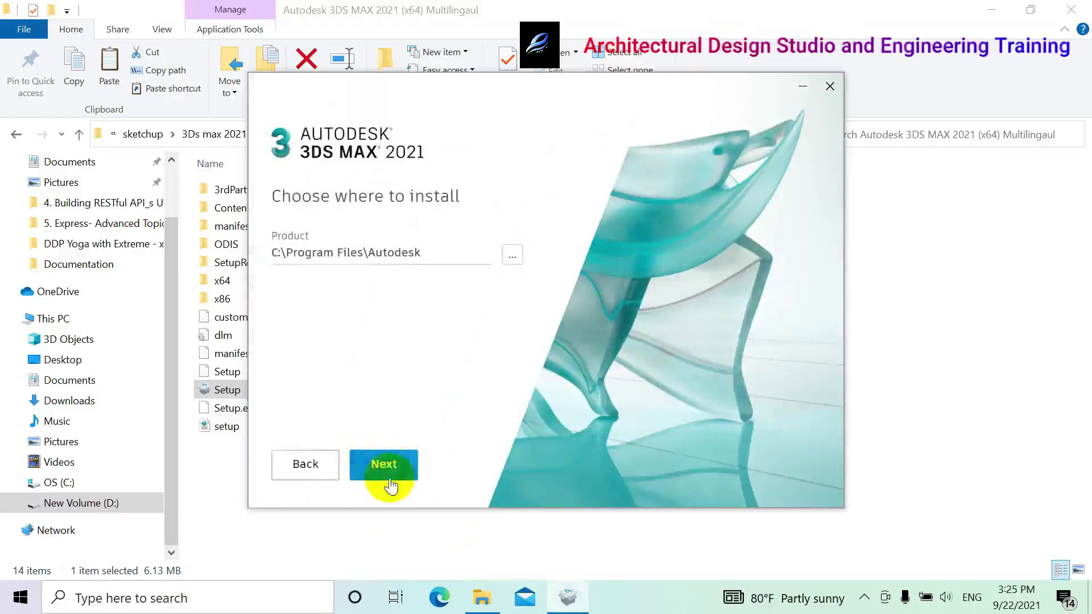
{"action": "left_click", "coordinate": [387, 468]}
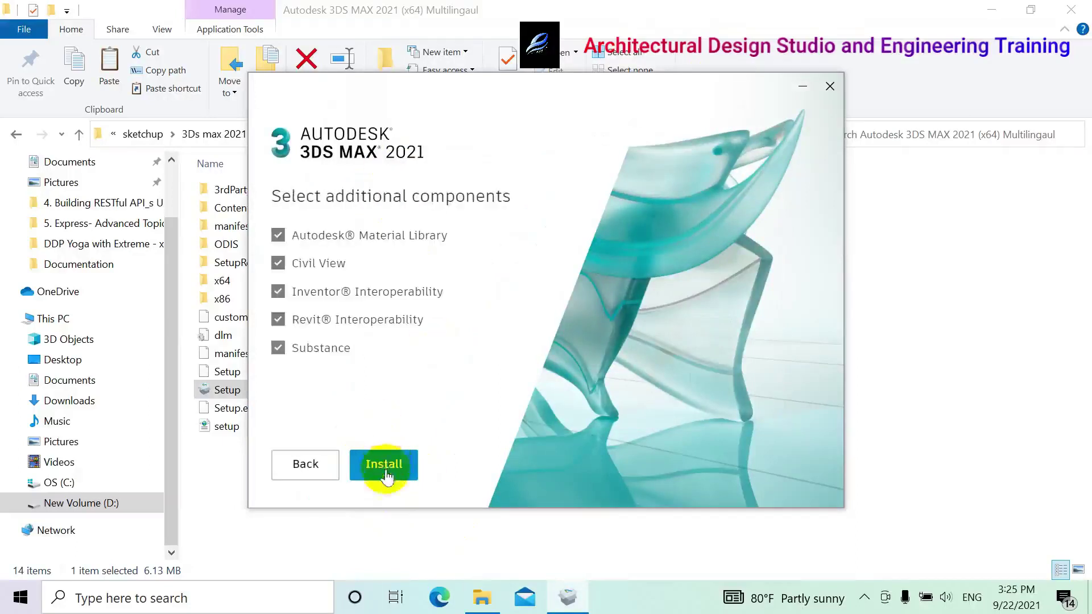
{"action": "left_click", "coordinate": [396, 463]}
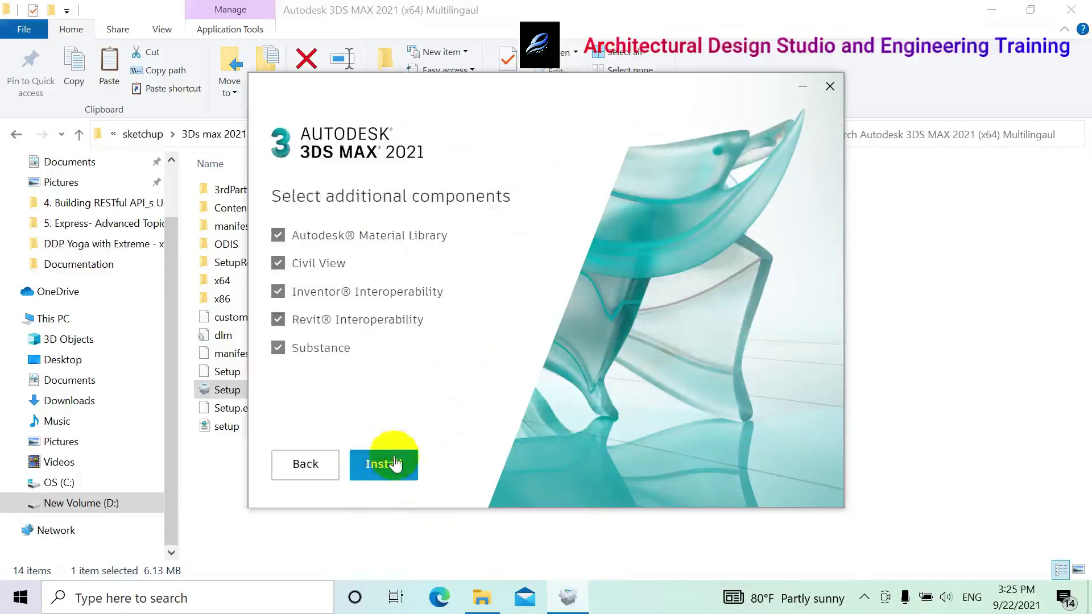
{"action": "left_click", "coordinate": [389, 463]}
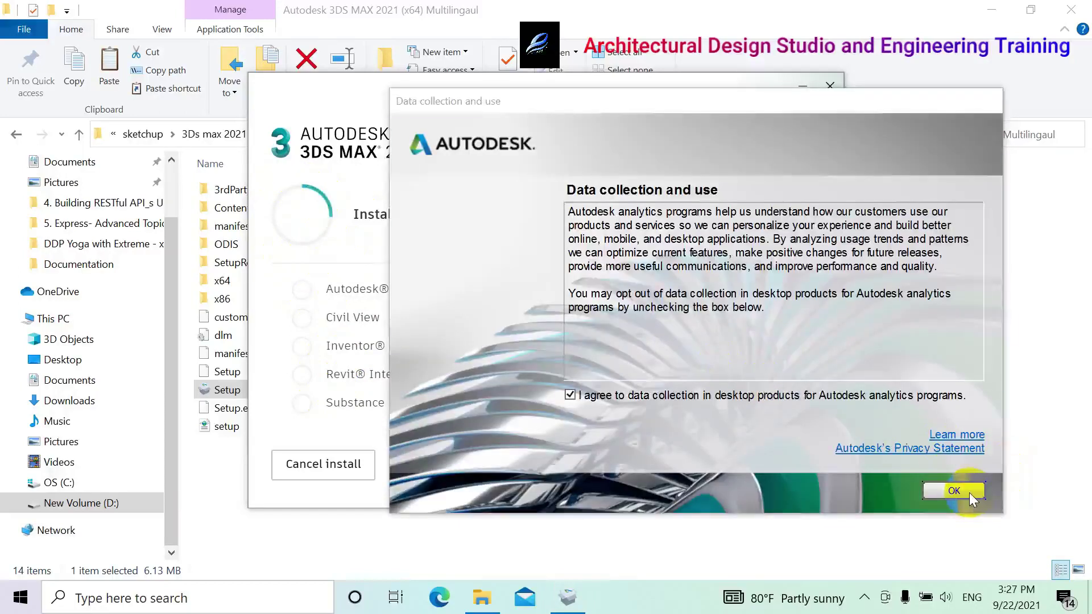
{"action": "left_click", "coordinate": [968, 493]}
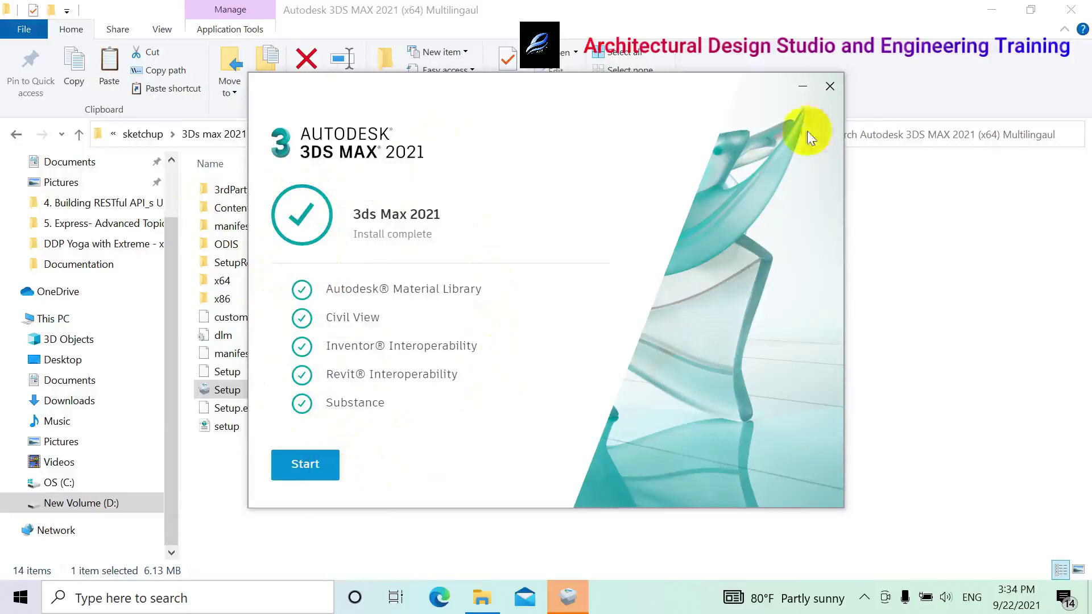
{"action": "left_click", "coordinate": [830, 88]}
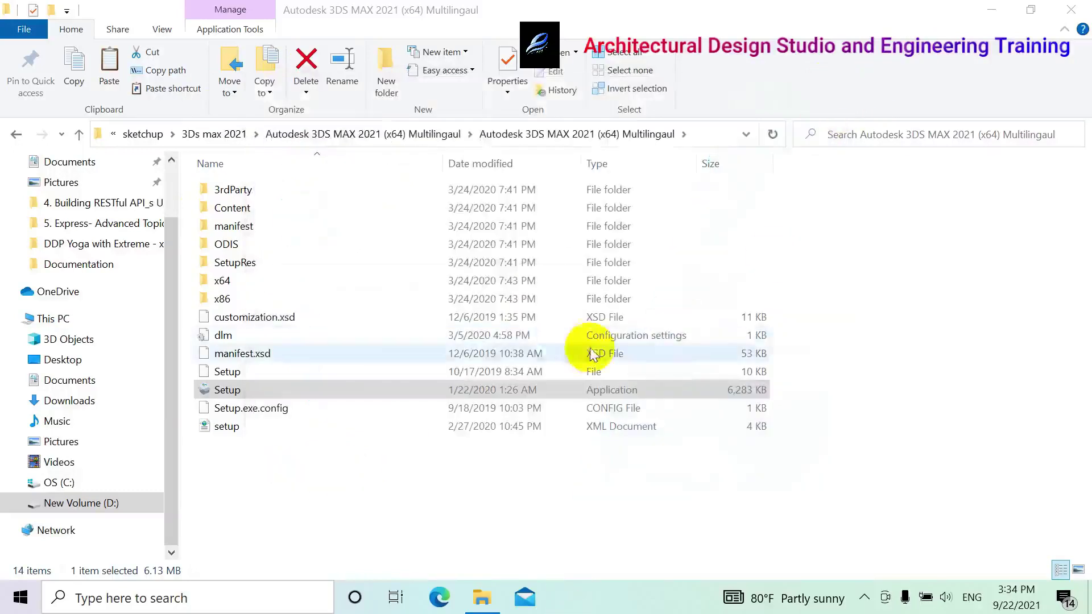
- Extract Crack.rar from the outer "Autodesk 3DS MAX 2021 (x64) Multilingaul" folder with 7-Zip into its own "Crack" folder
{"action": "left_click", "coordinate": [303, 135]}
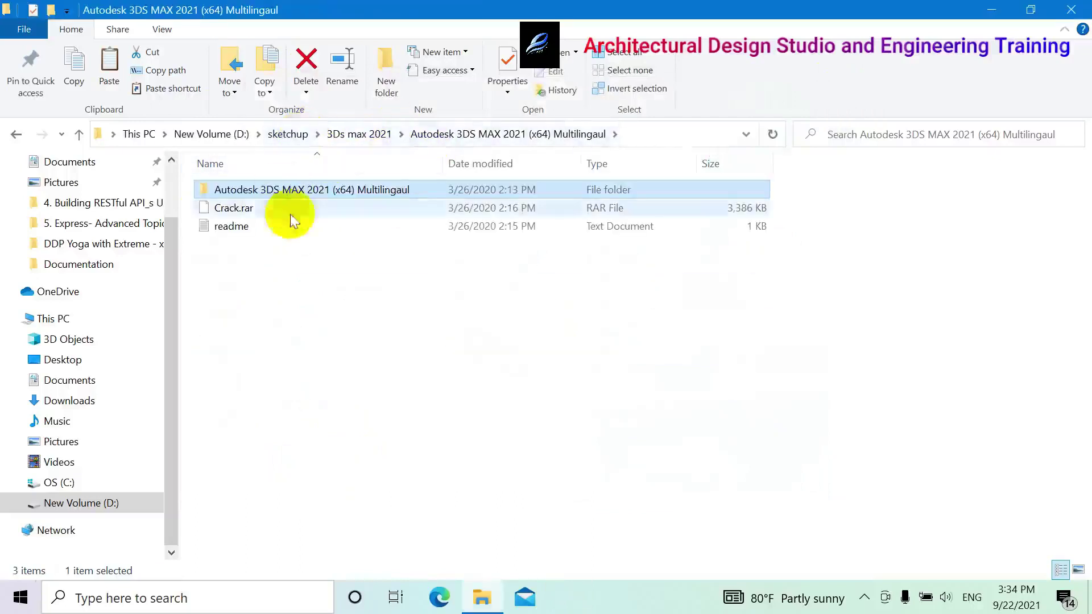
{"action": "left_click", "coordinate": [343, 136]}
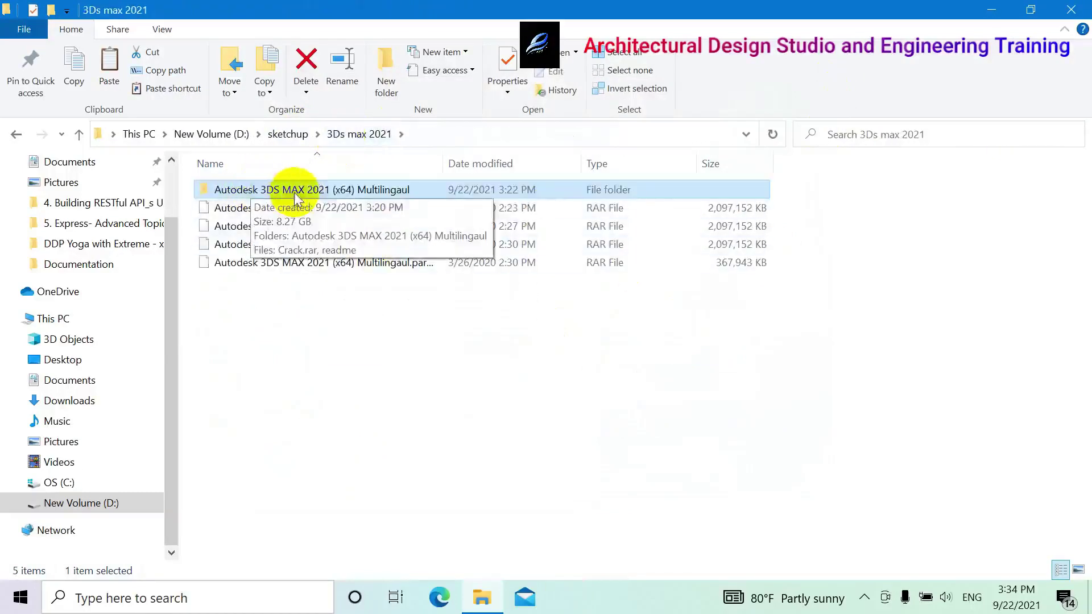
{"action": "double_click", "coordinate": [392, 194]}
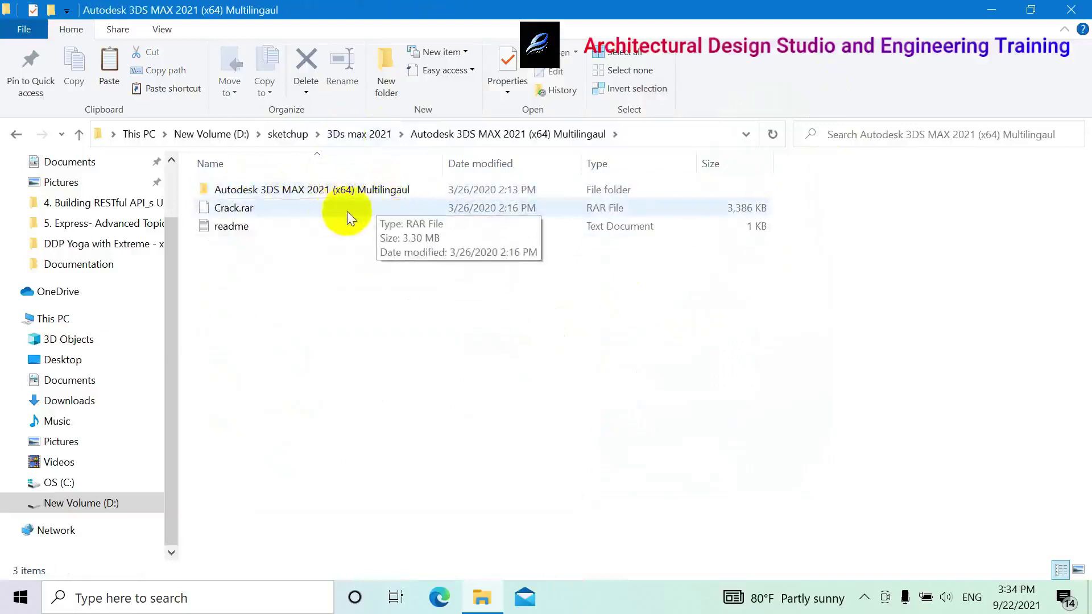
{"action": "left_click", "coordinate": [588, 207]}
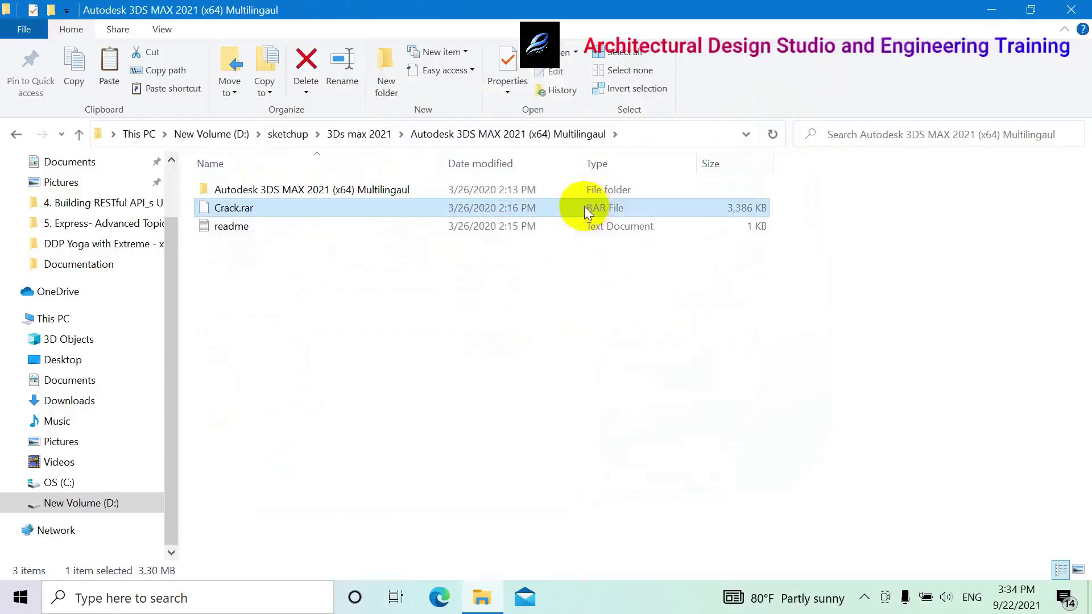
{"action": "right_click", "coordinate": [584, 206]}
{"action": "mouse_move", "coordinate": [658, 254]}
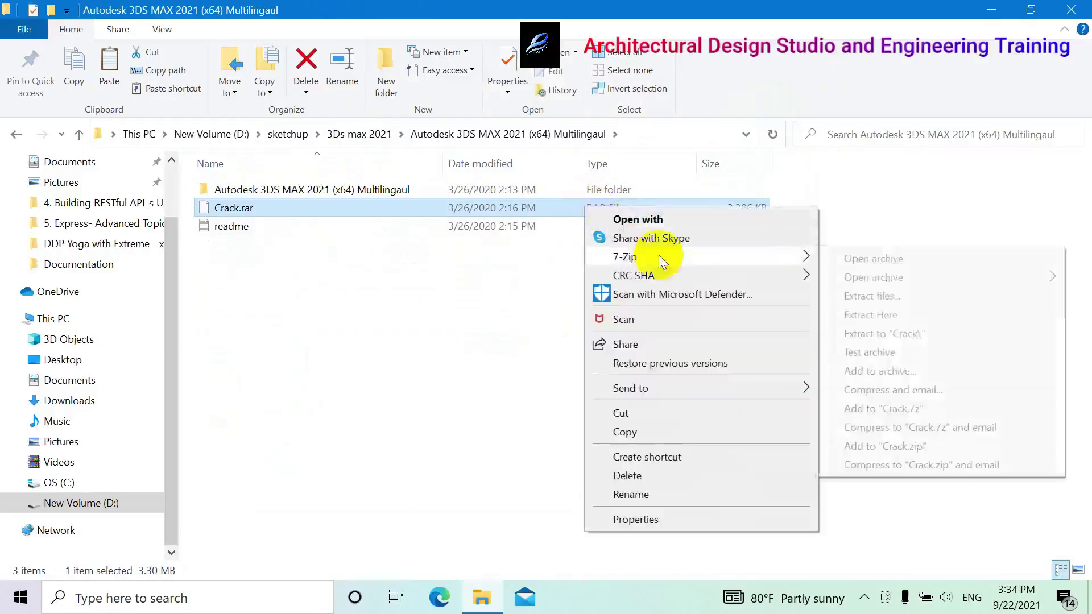
{"action": "left_click", "coordinate": [887, 332]}
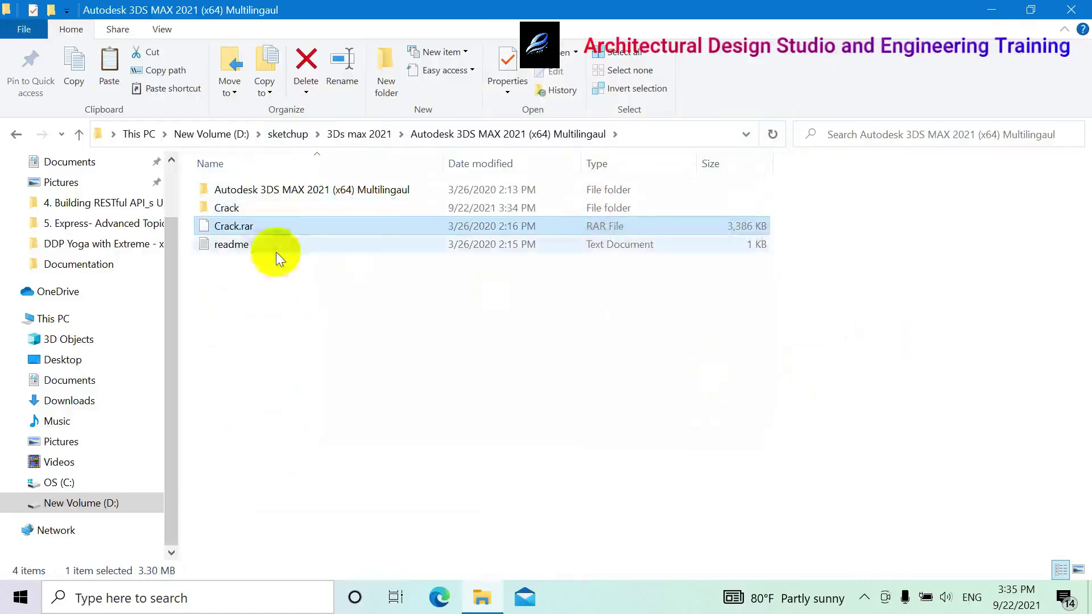
- Copy the 3dsmax application from the extracted Crack folder and minimize the folder window
{"action": "double_click", "coordinate": [259, 205]}
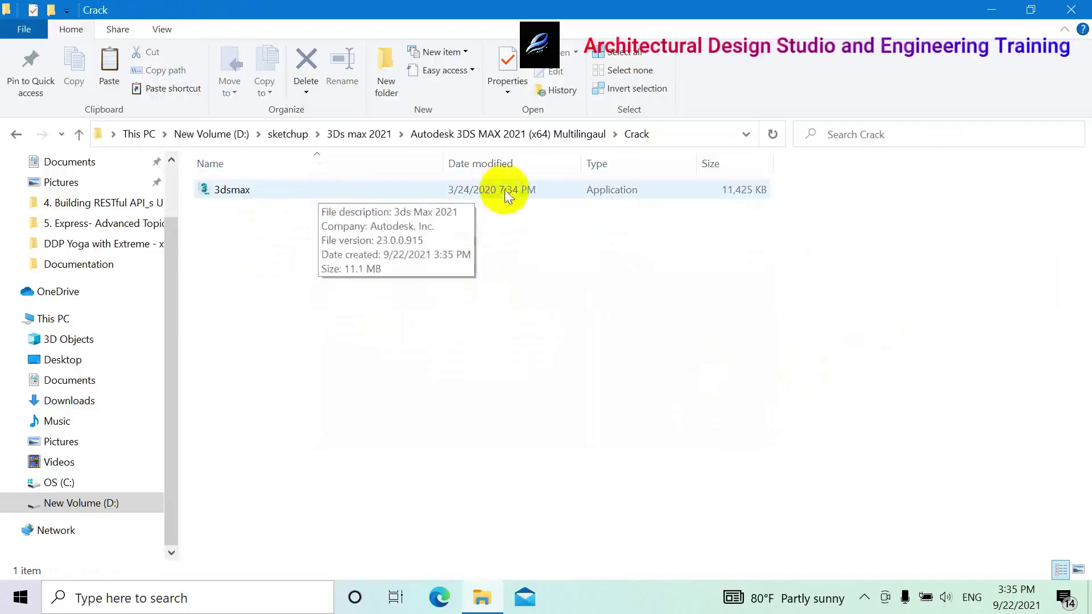
{"action": "left_click", "coordinate": [527, 190]}
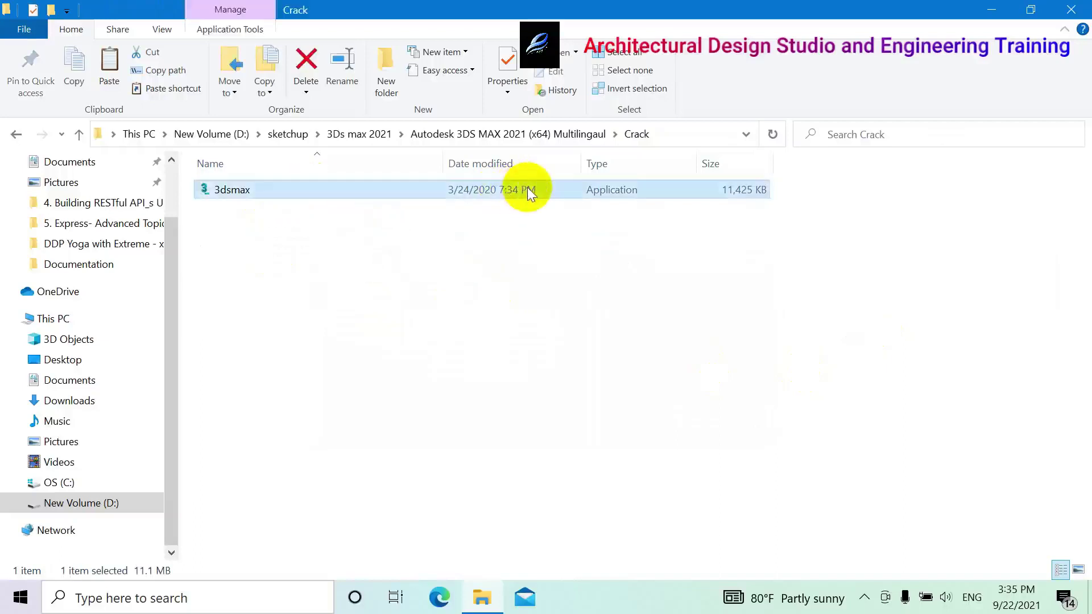
{"action": "right_click", "coordinate": [543, 189]}
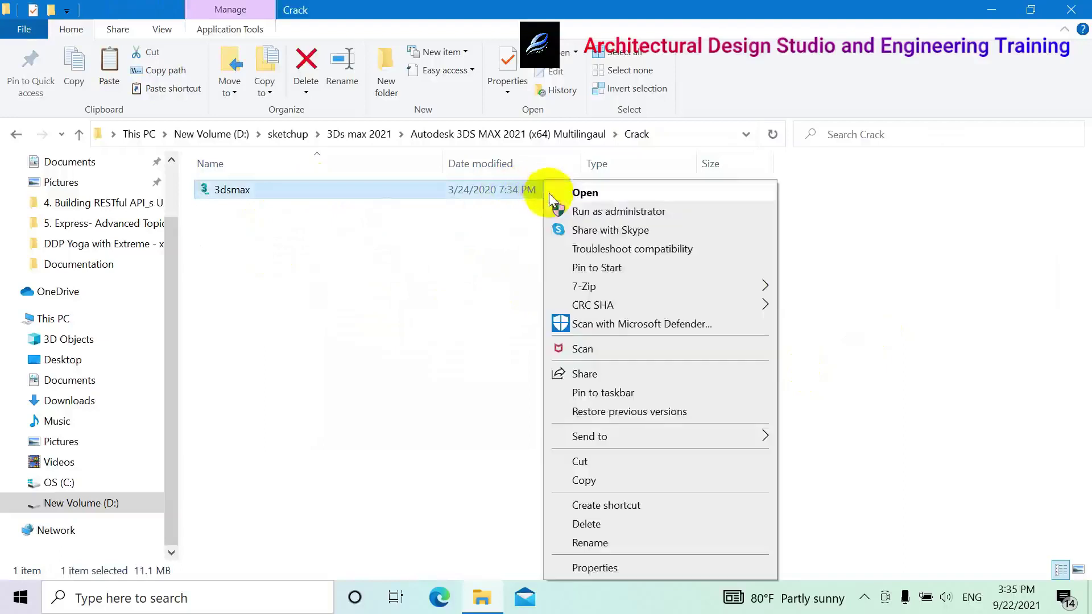
{"action": "left_click", "coordinate": [585, 480]}
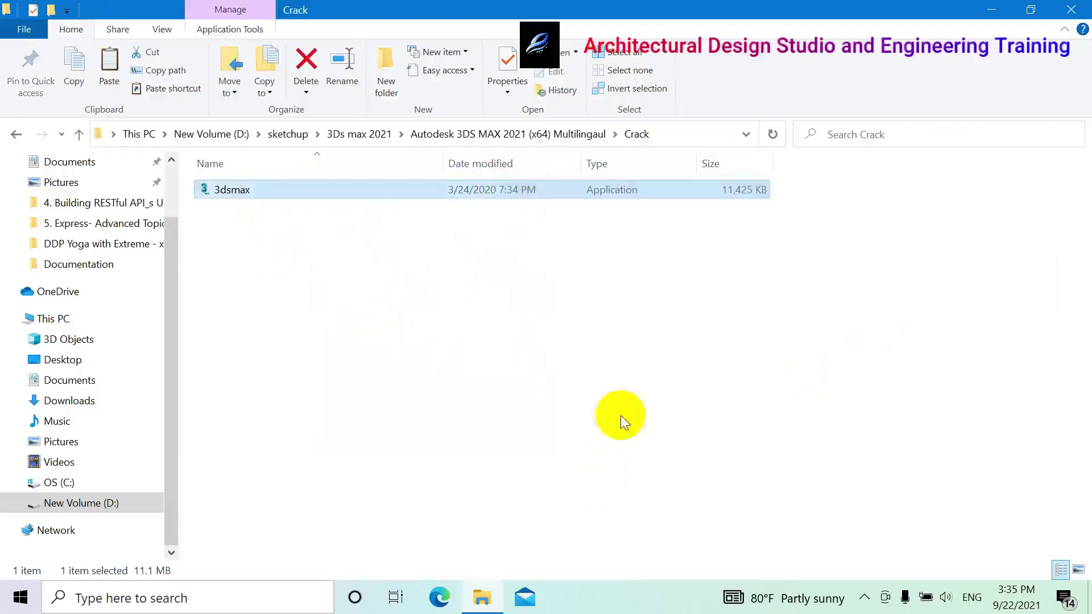
{"action": "left_click", "coordinate": [990, 4]}
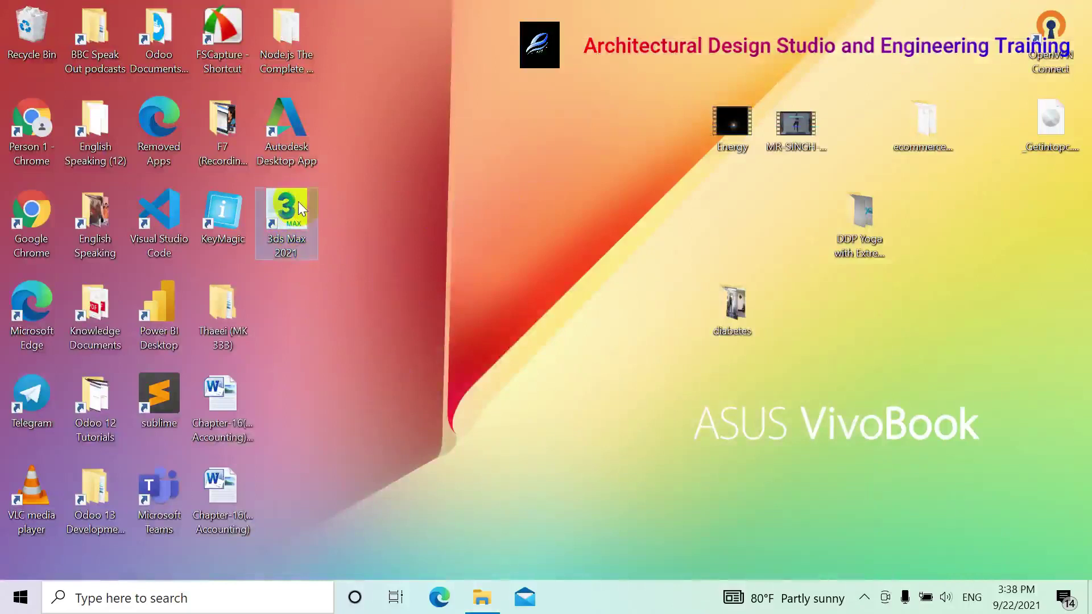
- Open the file location of the 3ds Max 2021 desktop shortcut, paste the copied 3dsmax.exe over the existing one, and close the folder
{"action": "right_click", "coordinate": [298, 201]}
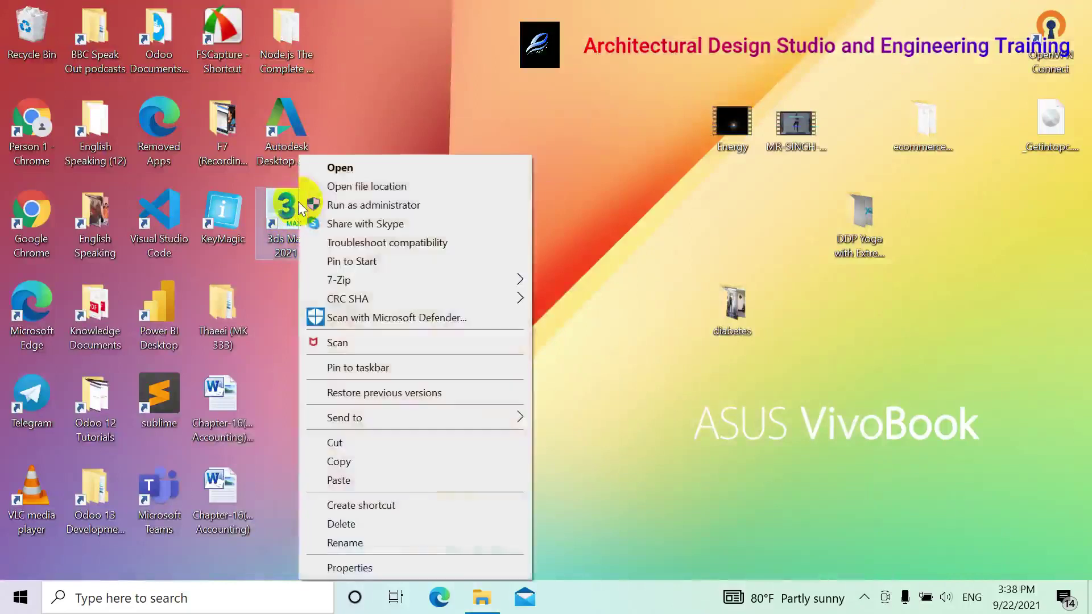
{"action": "left_click", "coordinate": [349, 183]}
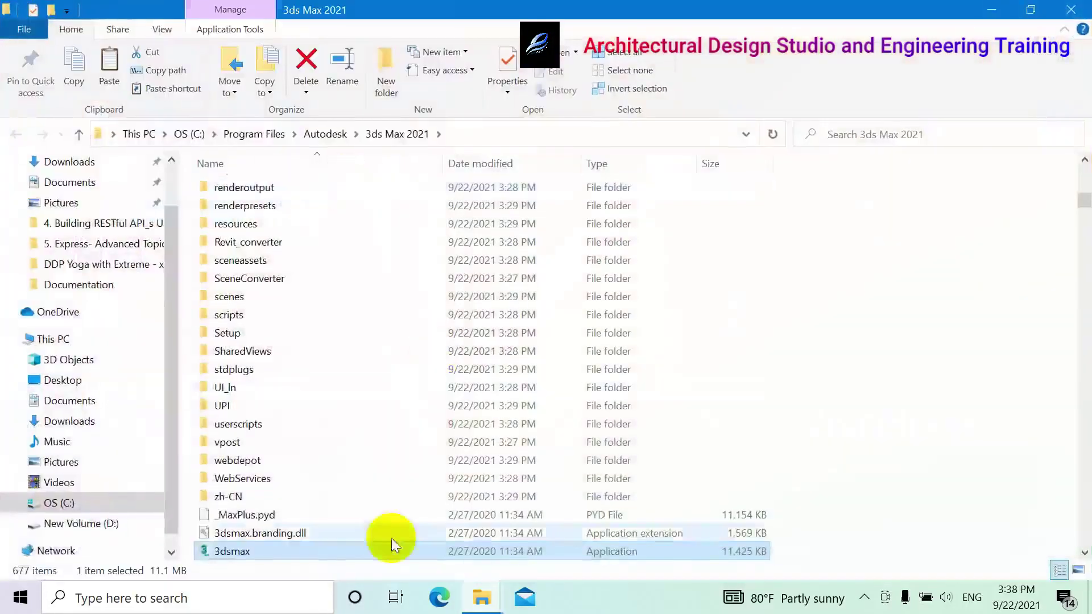
{"action": "scroll", "coordinate": [421, 426], "scroll_direction": "down", "scroll_amount": 2}
{"action": "right_click", "coordinate": [887, 287]}
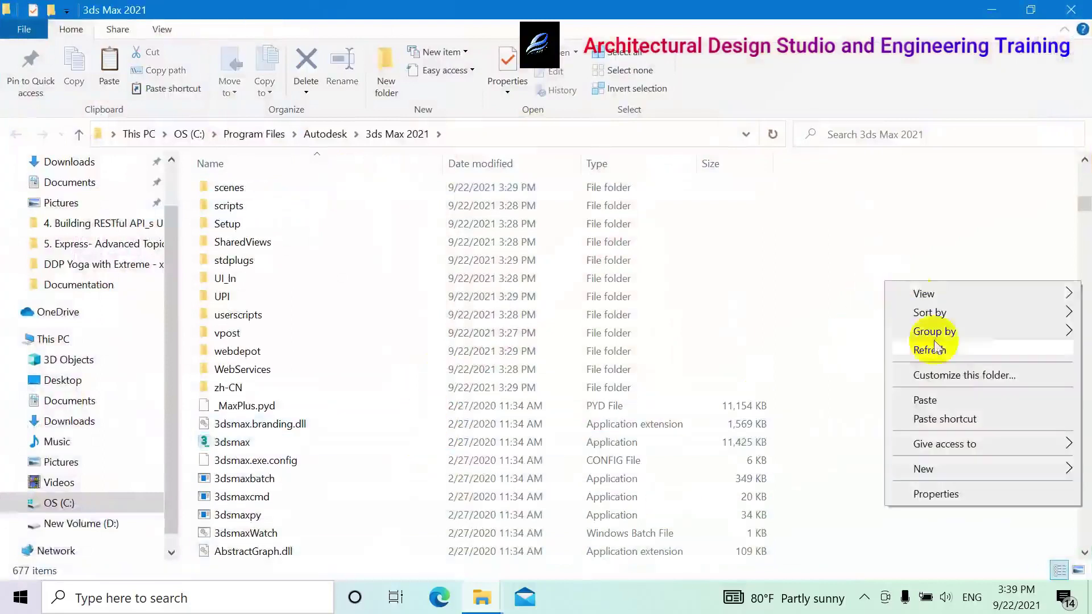
{"action": "left_click", "coordinate": [944, 397]}
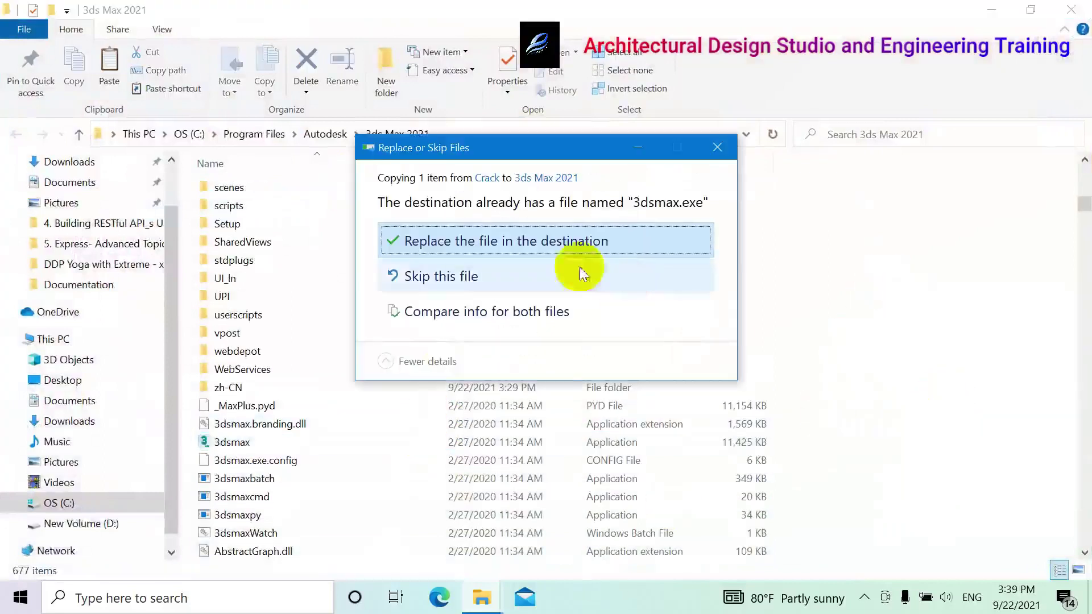
{"action": "left_click", "coordinate": [556, 242]}
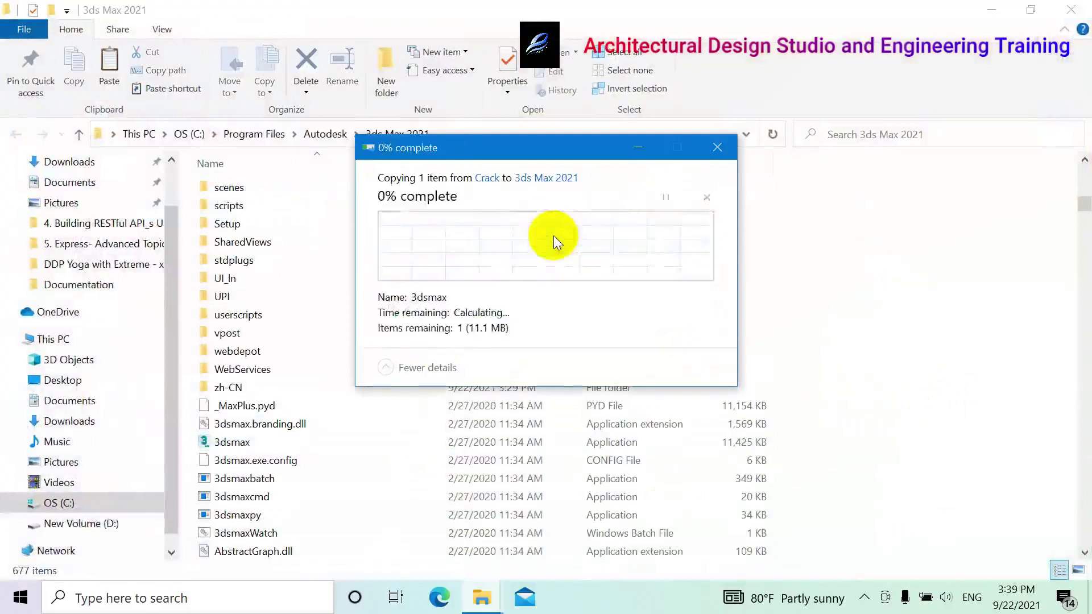
{"action": "left_click", "coordinate": [508, 244]}
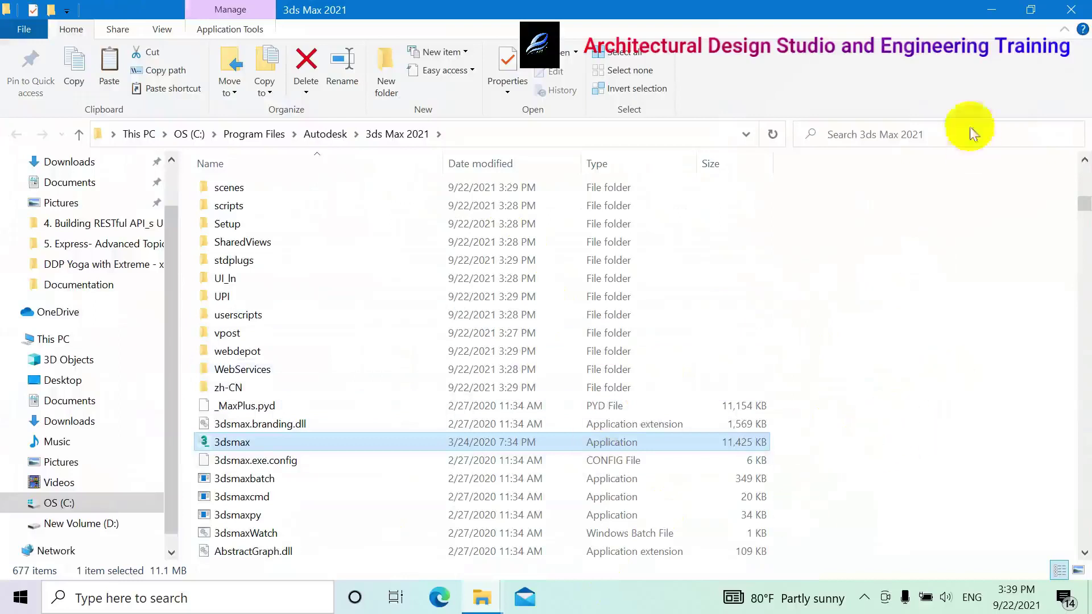
{"action": "left_click", "coordinate": [1083, 6]}
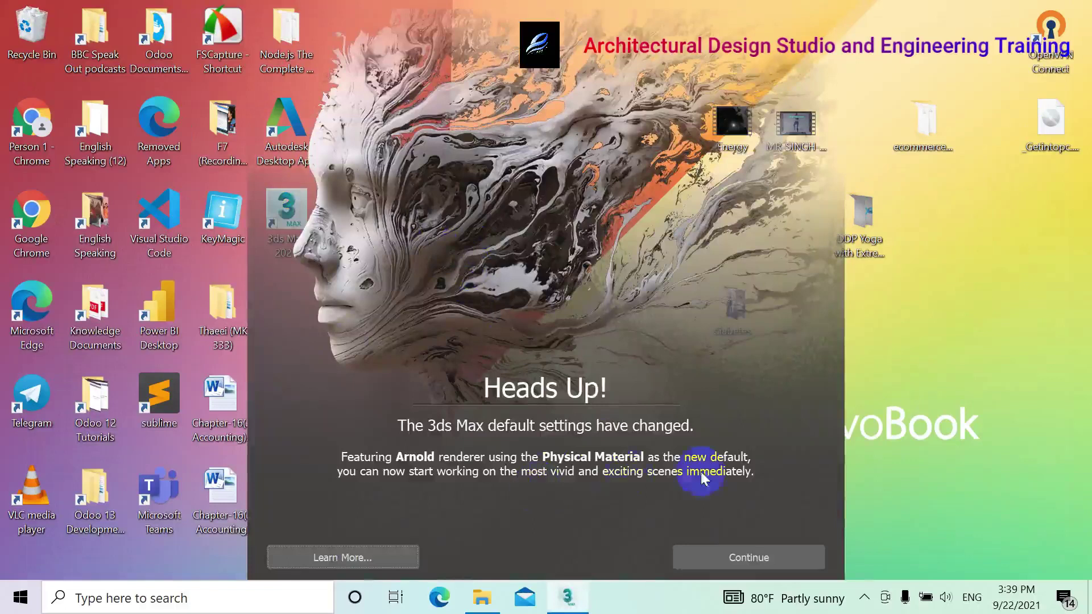
- Continue past the changed-defaults notice, close the Welcome screen, and toggle the Perspective viewport's grid off and back on
{"action": "left_click", "coordinate": [717, 557]}
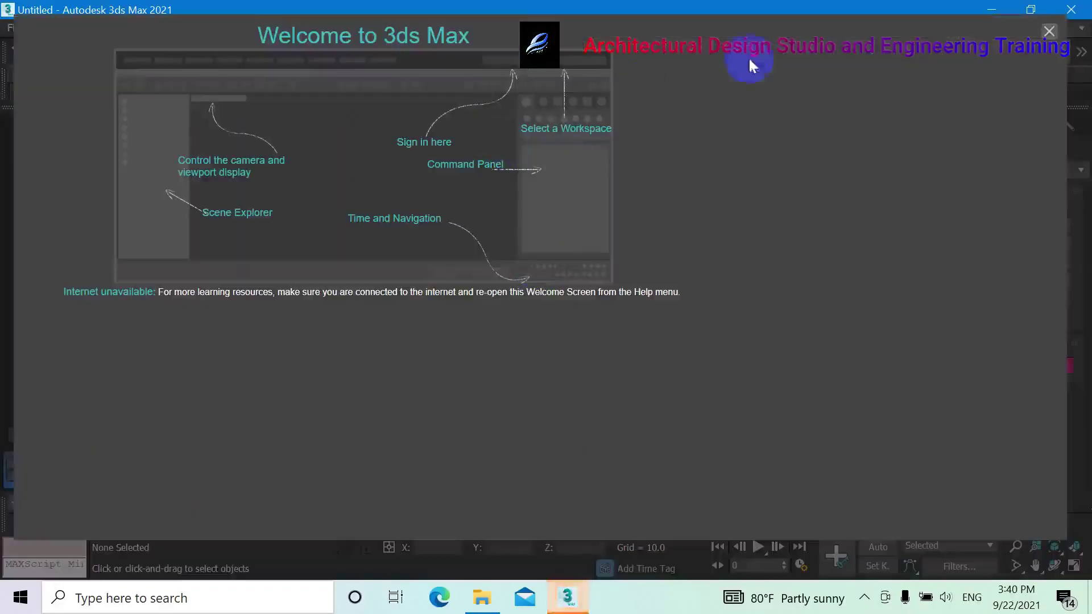
{"action": "left_click", "coordinate": [1051, 31]}
{"action": "key", "text": "g"}
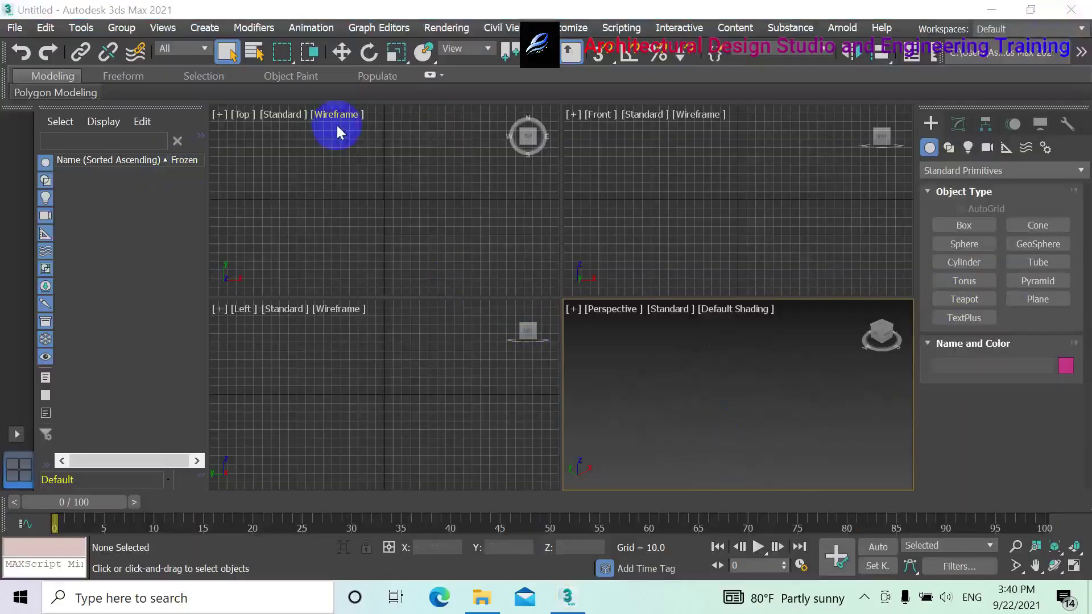
{"action": "key", "text": "g"}
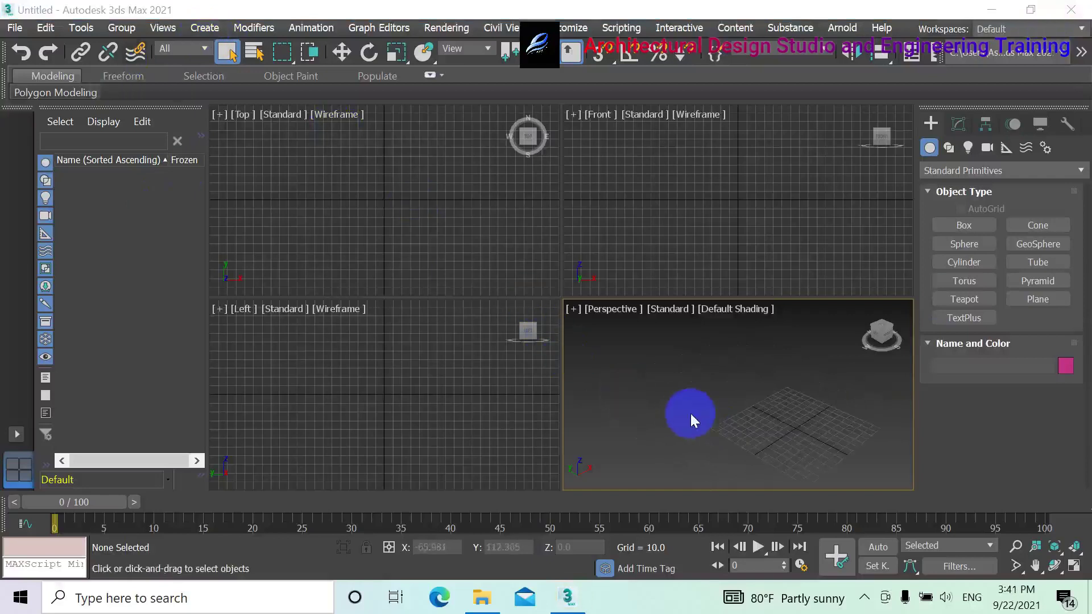